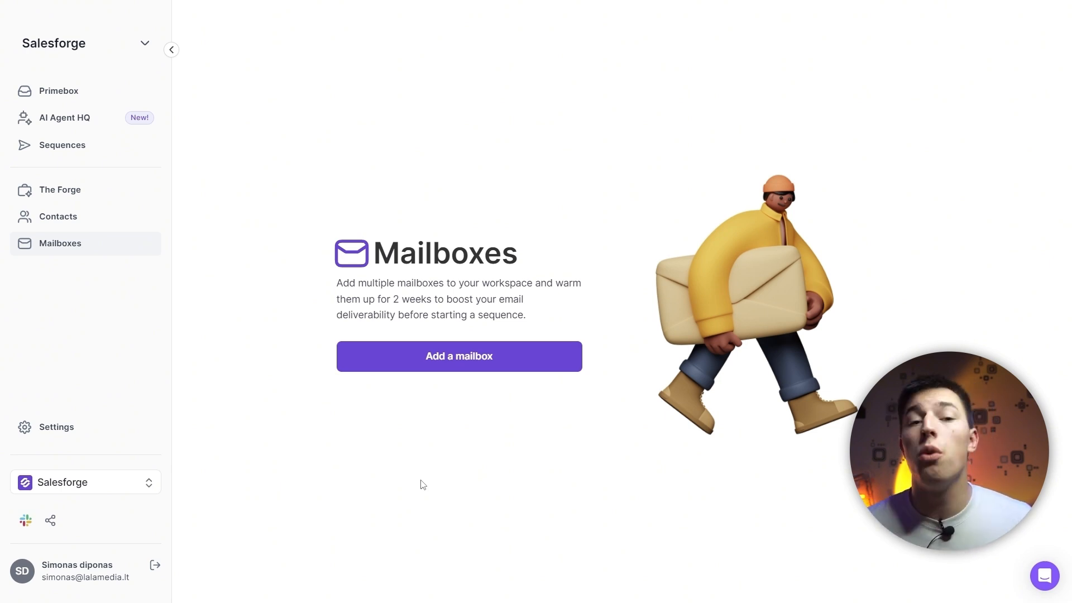
Start adding a mailbox and look at the Gmail / G-Suite and IMAP / SMTP connection options
{"action": "left_click", "coordinate": [406, 358]}
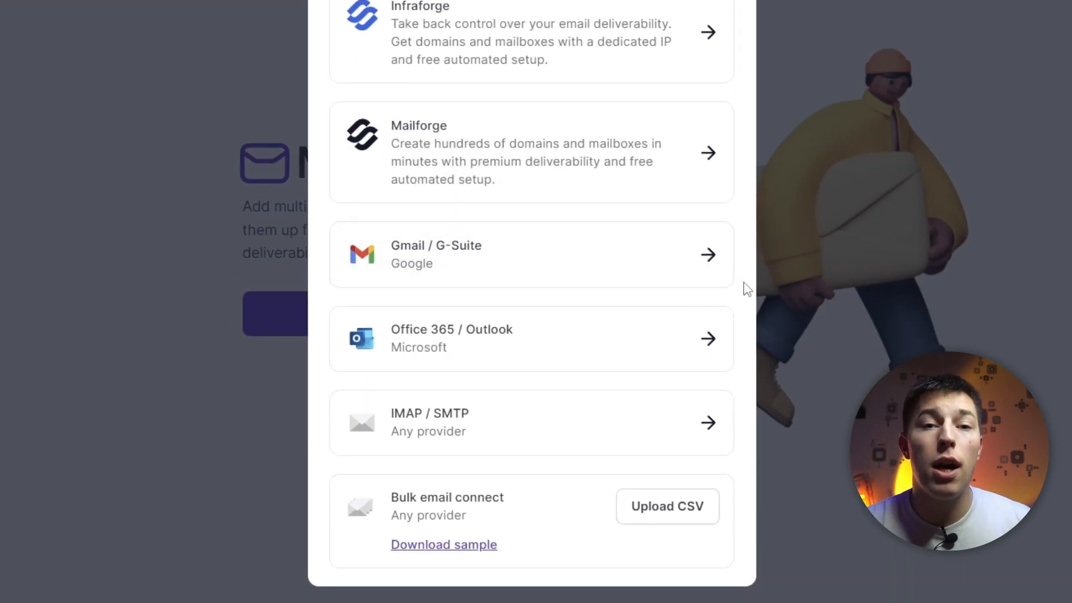
{"action": "left_click", "coordinate": [686, 260]}
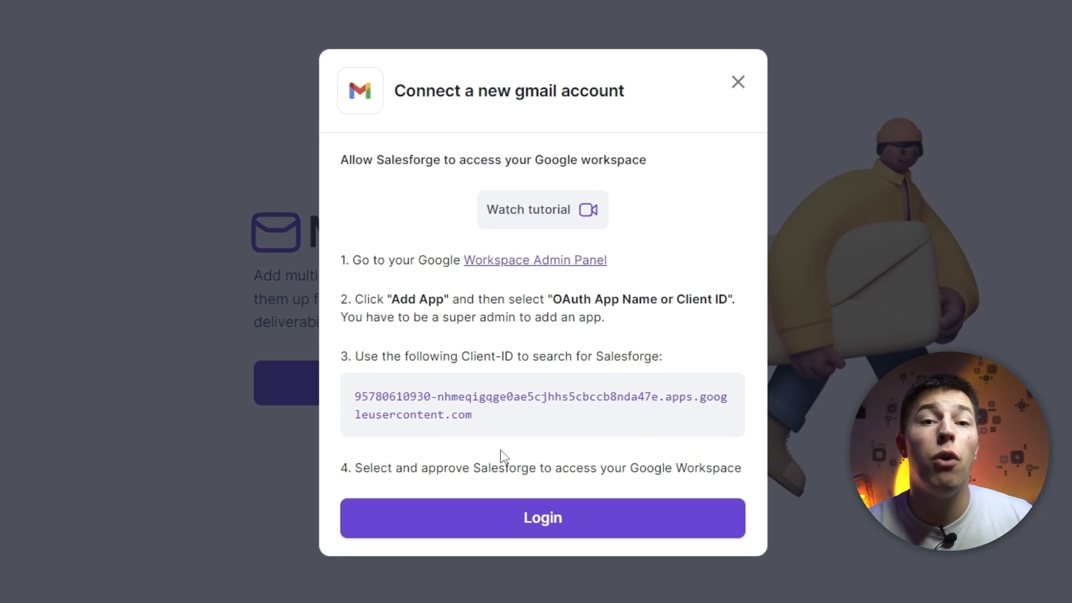
{"action": "left_click", "coordinate": [738, 83]}
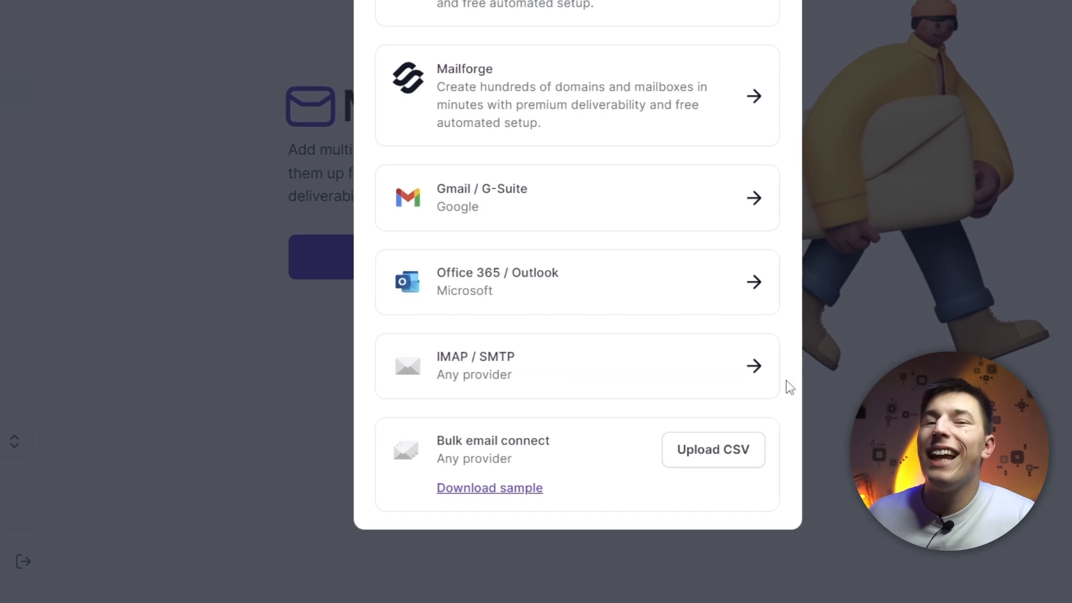
{"action": "left_click", "coordinate": [754, 352]}
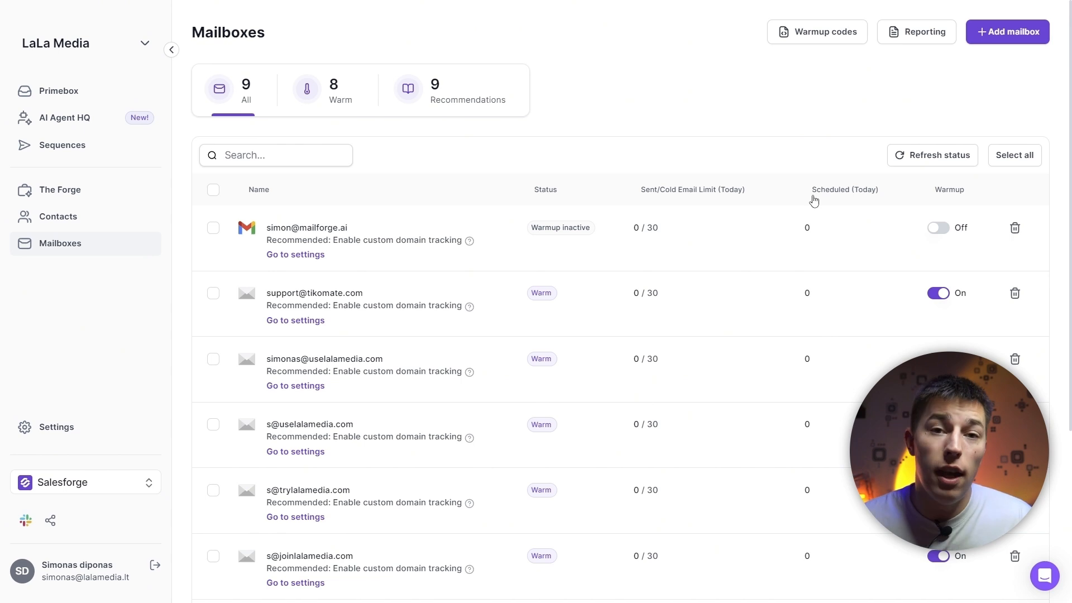
Toggle warmup on and back off for the Gmail mailbox, and open the warmup settings of the third mailbox
{"action": "left_click", "coordinate": [939, 232]}
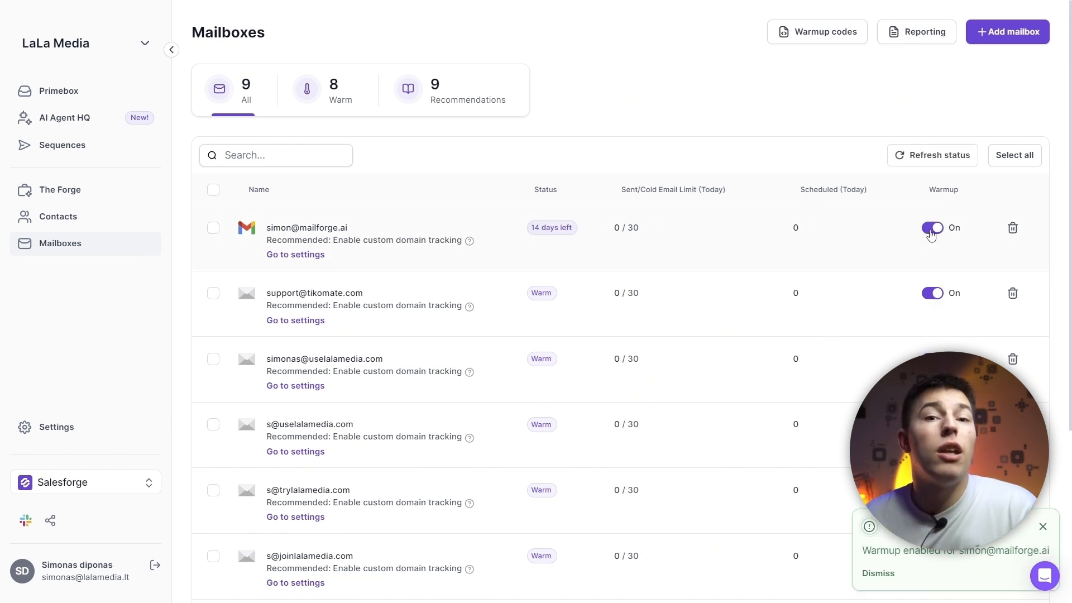
{"action": "left_click", "coordinate": [931, 228]}
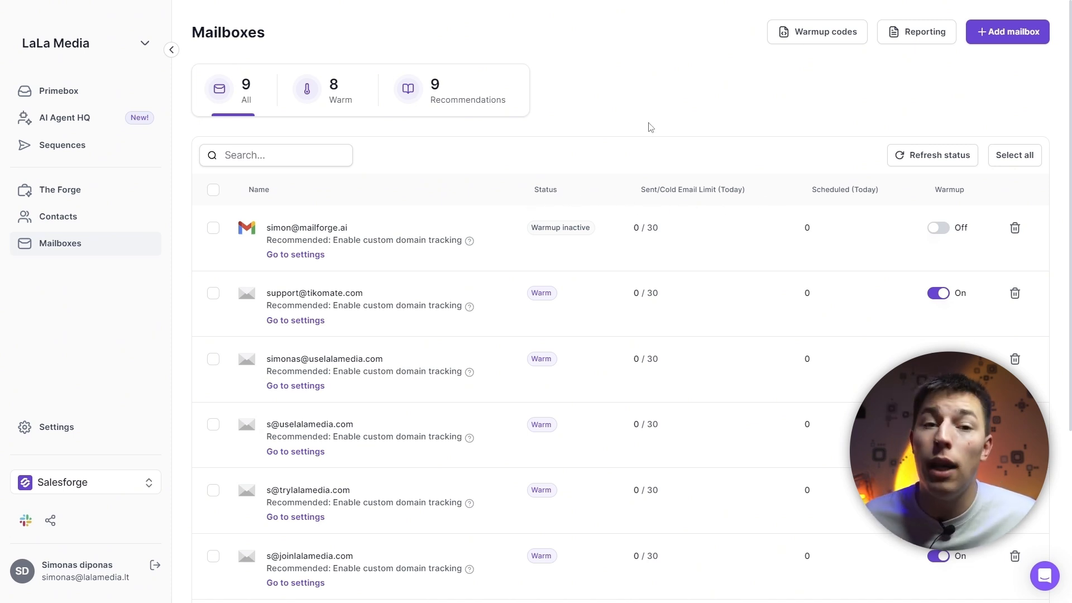
{"action": "left_click", "coordinate": [302, 393]}
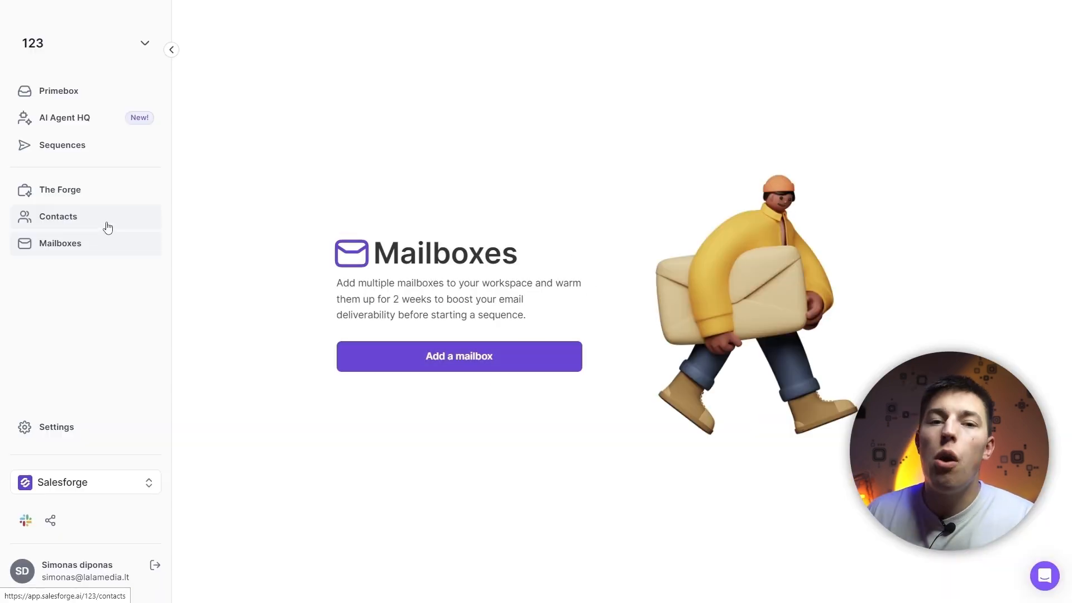
Go to the workspace contacts and start importing contacts from the CSV file "Research leads - all in one - 1 batch.csv"
{"action": "left_click", "coordinate": [105, 224]}
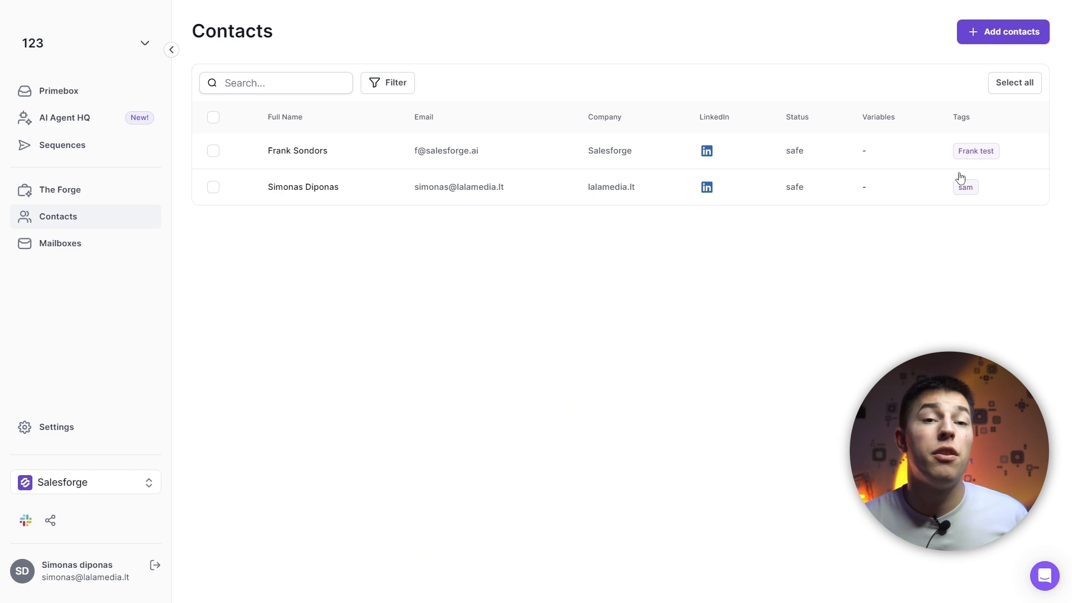
{"action": "left_click", "coordinate": [976, 40]}
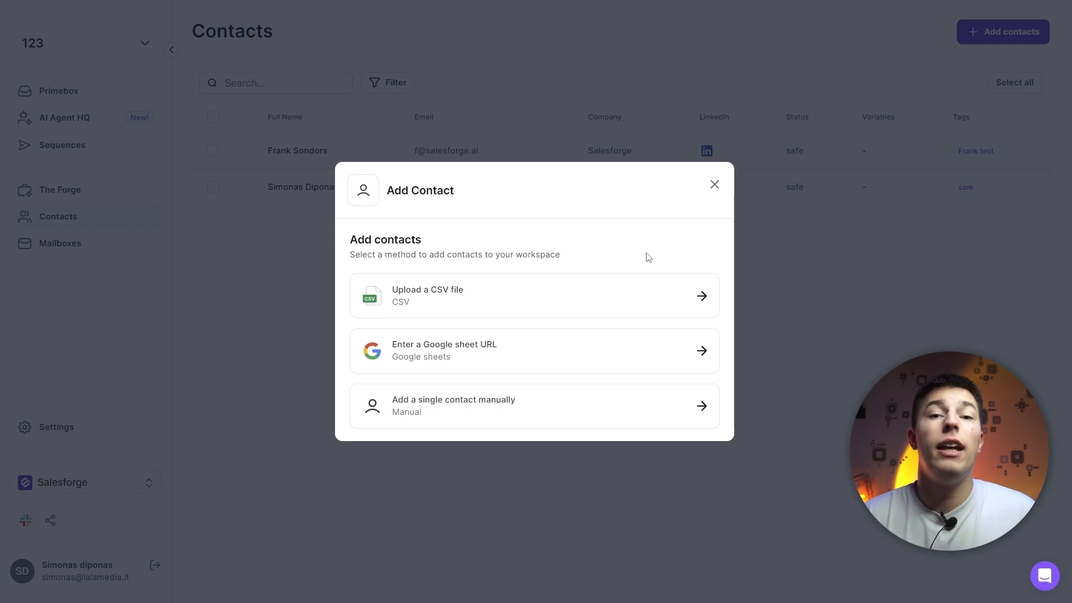
{"action": "left_click", "coordinate": [539, 416]}
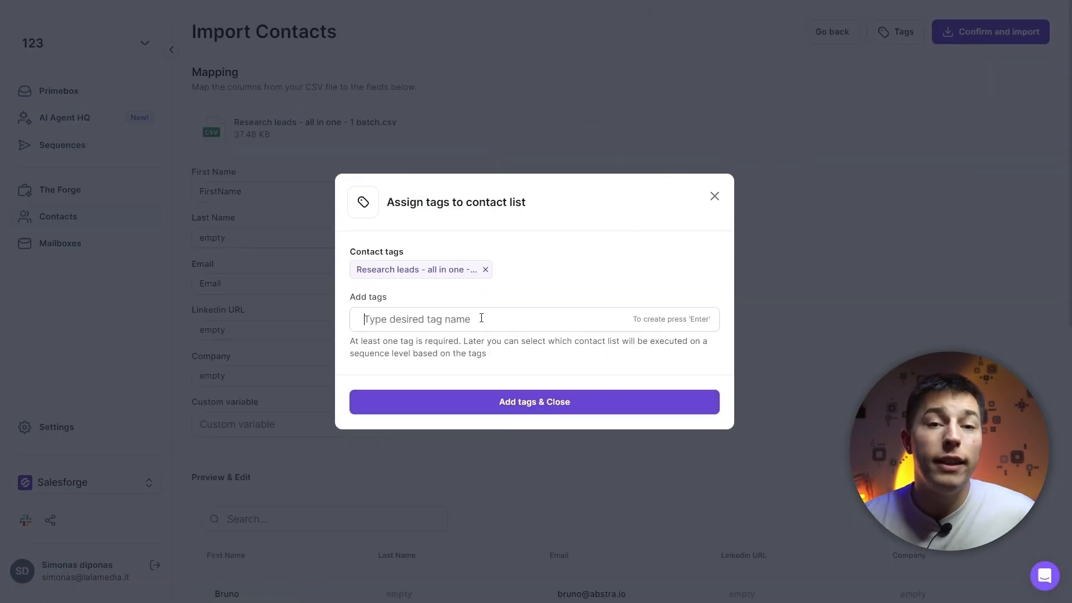
Enter "Test leads" as an additional tag for the contact list and finish assigning tags
{"action": "left_click", "coordinate": [481, 317]}
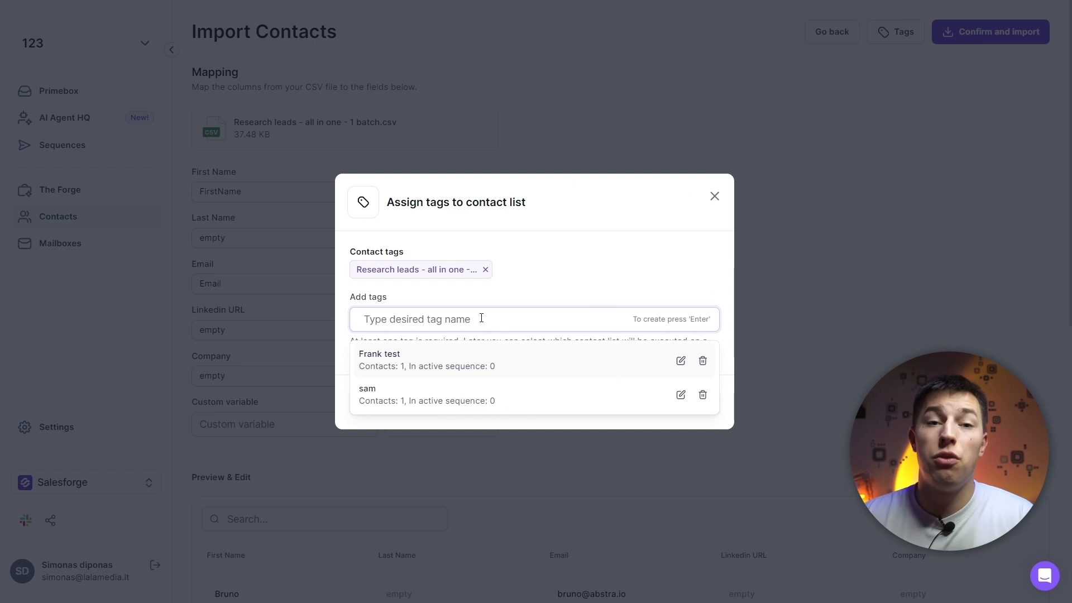
{"action": "type", "text": "Test leads"}
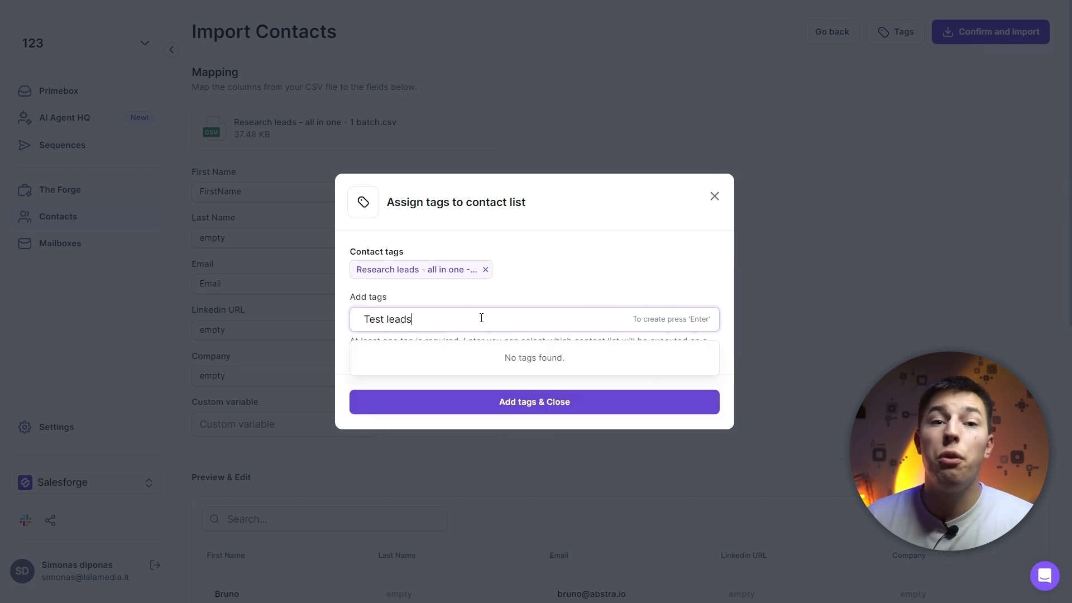
{"action": "left_click", "coordinate": [505, 403]}
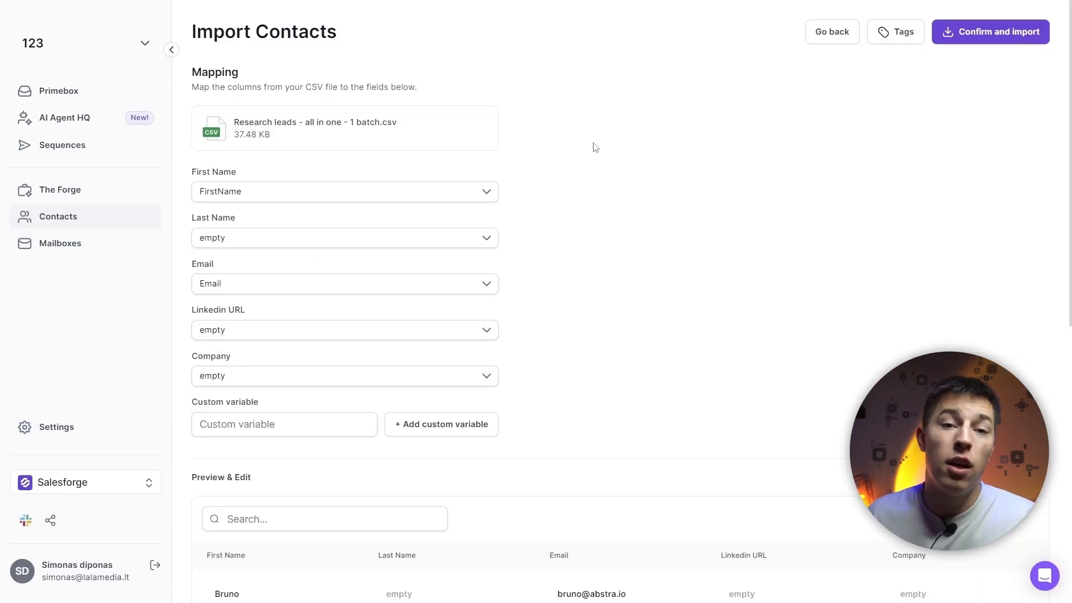
Check the first name and email column mappings and the contact preview, and confirm the import of the CSV contacts
{"action": "left_click", "coordinate": [487, 192]}
{"action": "left_click", "coordinate": [486, 193]}
{"action": "left_click", "coordinate": [486, 283]}
{"action": "left_click", "coordinate": [487, 282]}
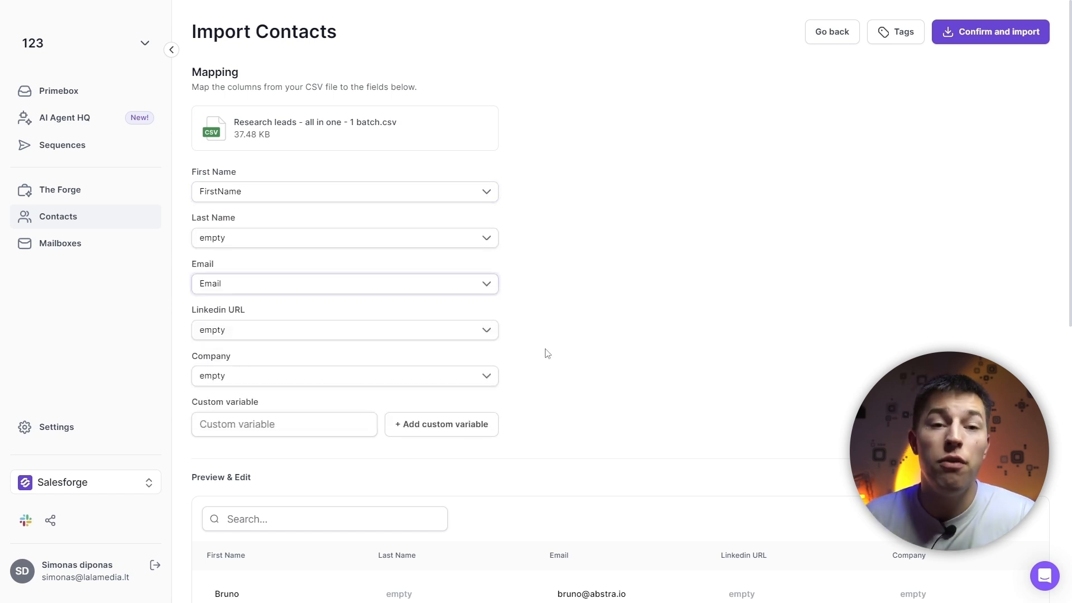
{"action": "left_click", "coordinate": [273, 424]}
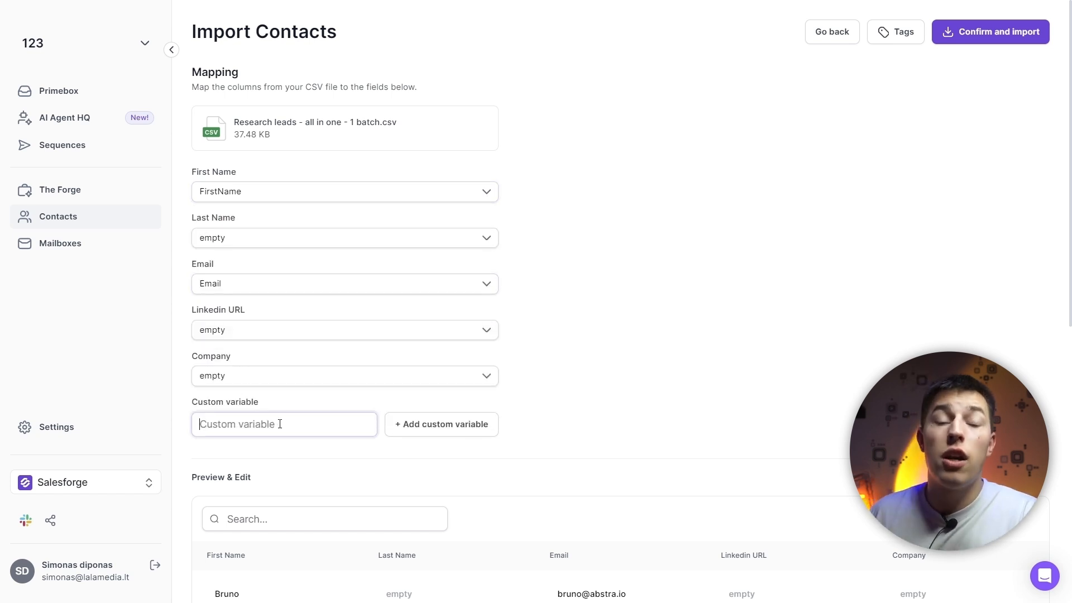
{"action": "left_click", "coordinate": [655, 394]}
{"action": "scroll", "coordinate": [639, 337], "scroll_direction": "down", "scroll_amount": 2}
{"action": "scroll", "coordinate": [637, 334], "scroll_direction": "down", "scroll_amount": 3}
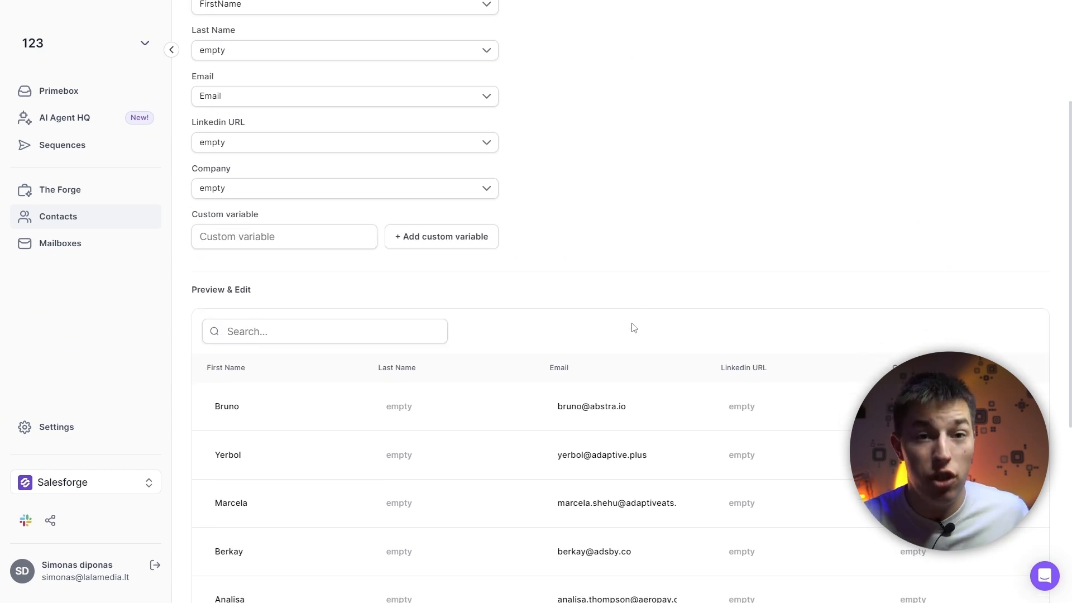
{"action": "scroll", "coordinate": [498, 335], "scroll_direction": "up", "scroll_amount": 5}
{"action": "left_click", "coordinate": [1005, 39]}
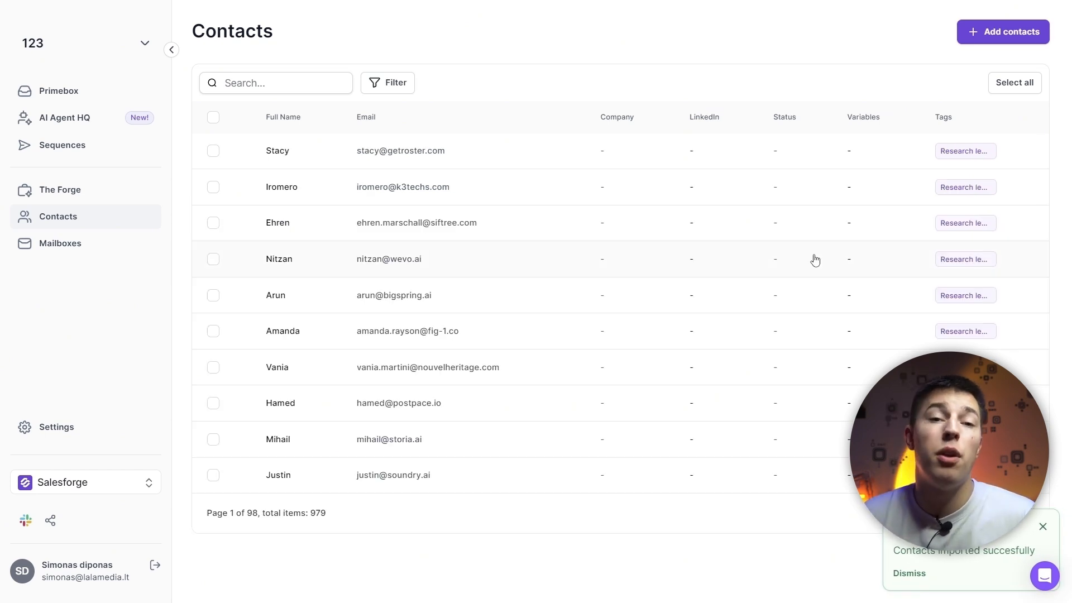
Start a new product in The Forge with the internal product name "My first ever product"
{"action": "left_click", "coordinate": [112, 199]}
{"action": "left_click", "coordinate": [1043, 530]}
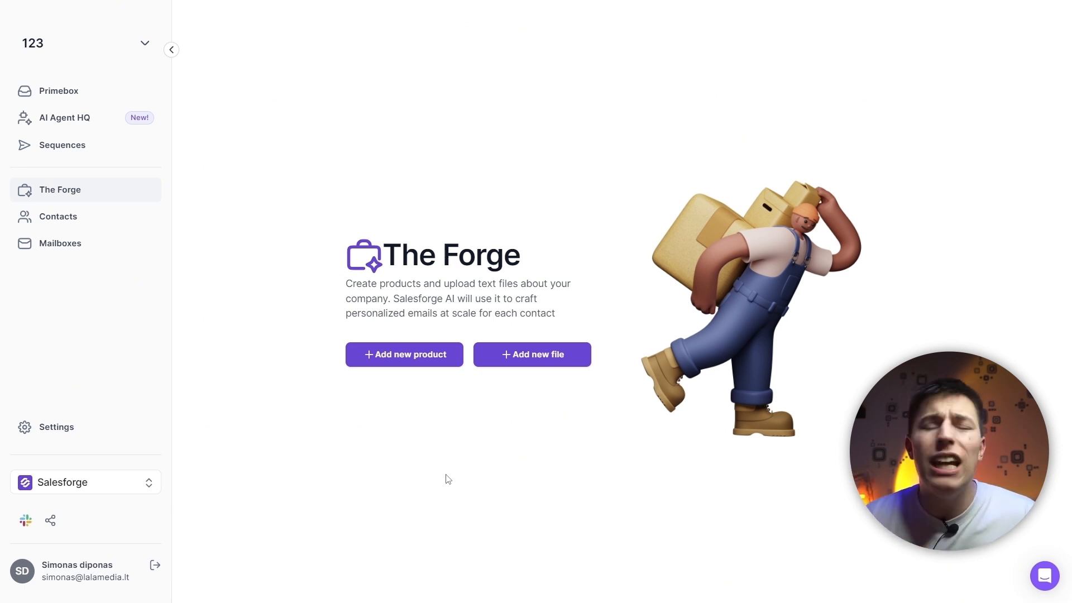
{"action": "left_click", "coordinate": [413, 357]}
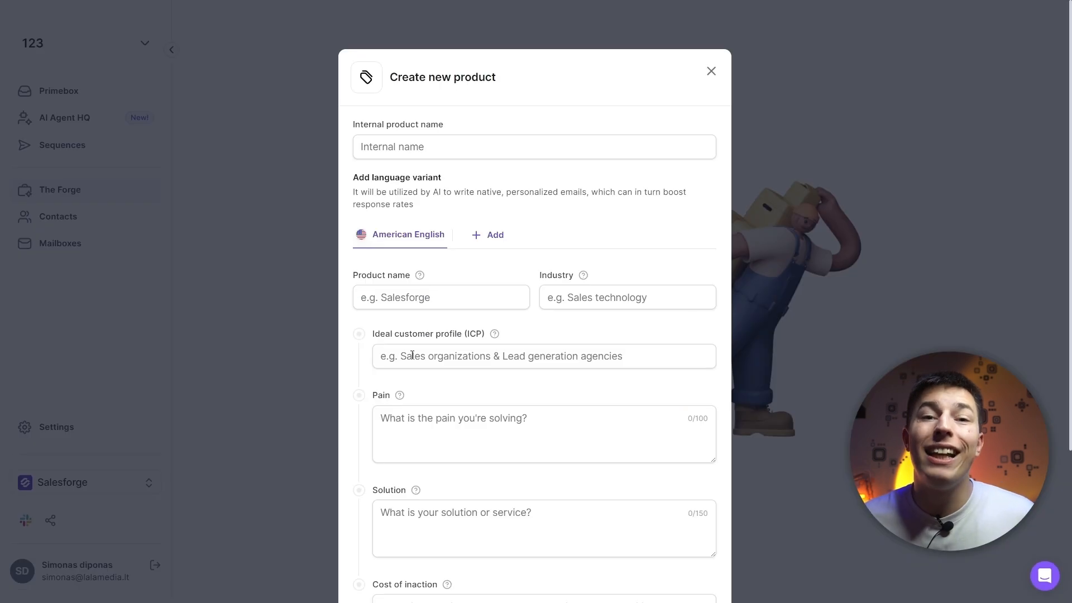
{"action": "left_click", "coordinate": [483, 146]}
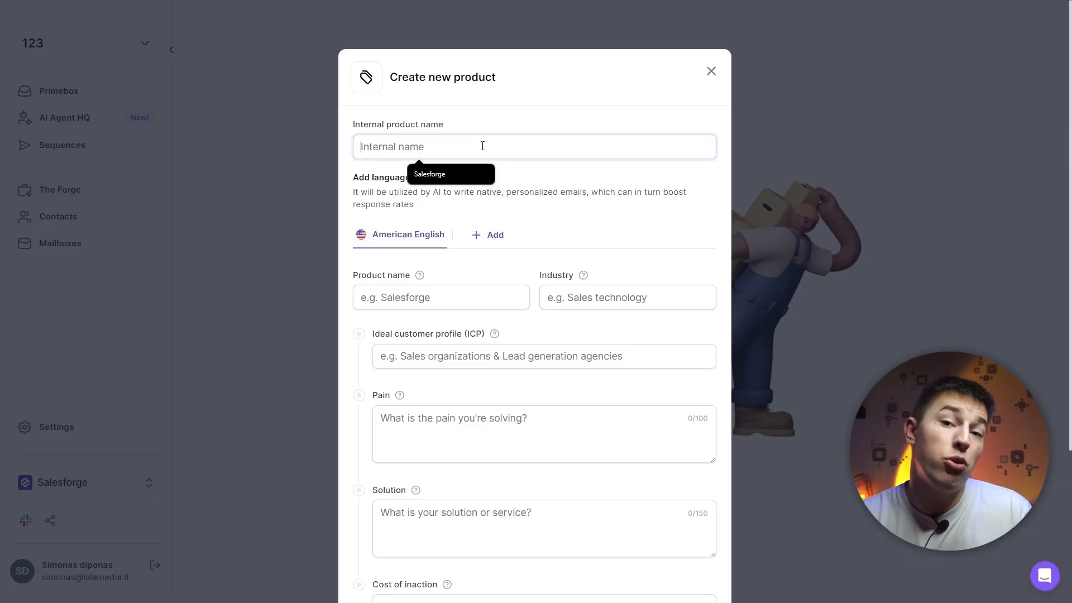
{"action": "type", "text": "My first ever prod"}
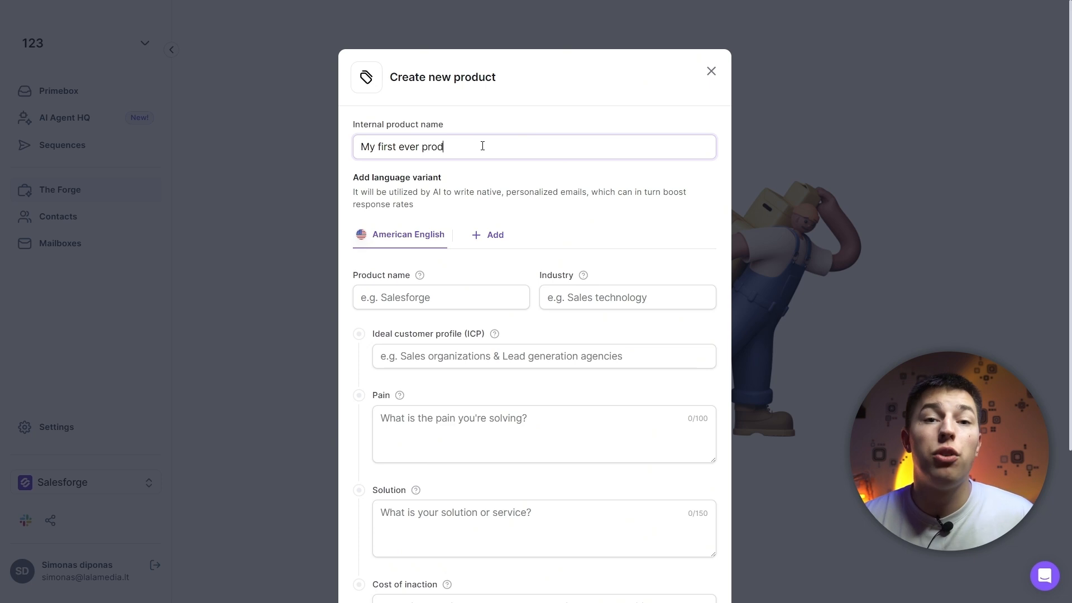
{"action": "type", "text": "uct"}
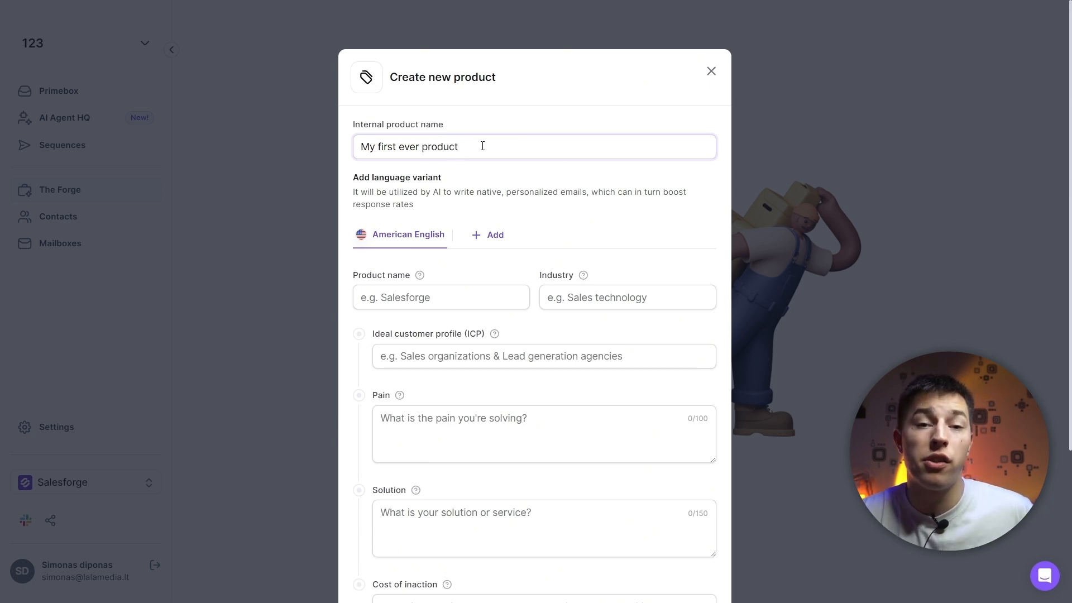
Look through the language variants that can be added to the product
{"action": "left_click", "coordinate": [486, 235]}
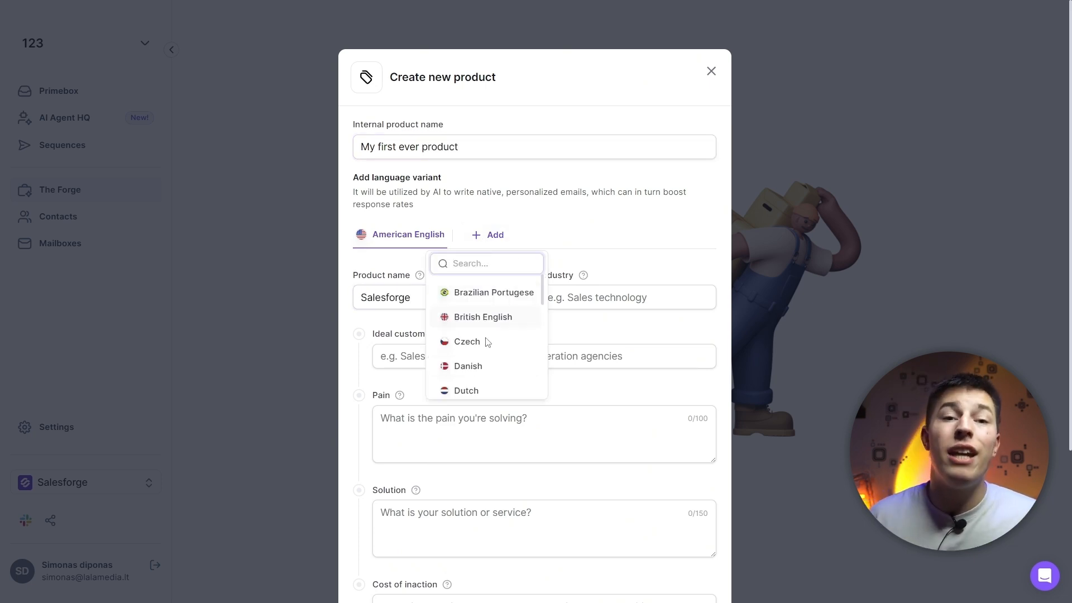
{"action": "scroll", "coordinate": [481, 357], "scroll_direction": "down", "scroll_amount": 2}
{"action": "scroll", "coordinate": [481, 360], "scroll_direction": "down", "scroll_amount": 3}
{"action": "scroll", "coordinate": [481, 360], "scroll_direction": "up", "scroll_amount": 4}
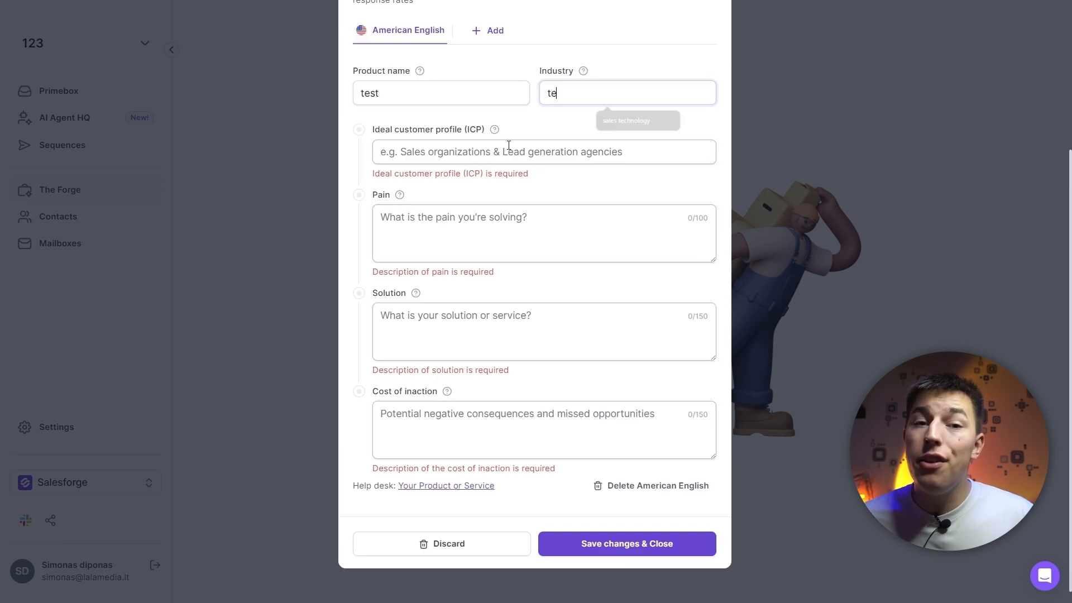
Enter "test" for the product's name, industry, ideal customer profile, pain, solution and cost of inaction
{"action": "type", "text": "st"}
{"action": "left_click", "coordinate": [508, 148]}
{"action": "type", "text": "test"}
{"action": "left_click", "coordinate": [455, 251]}
{"action": "type", "text": "test"}
{"action": "left_click", "coordinate": [436, 337]}
{"action": "type", "text": "test"}
{"action": "key", "text": "Tab"}
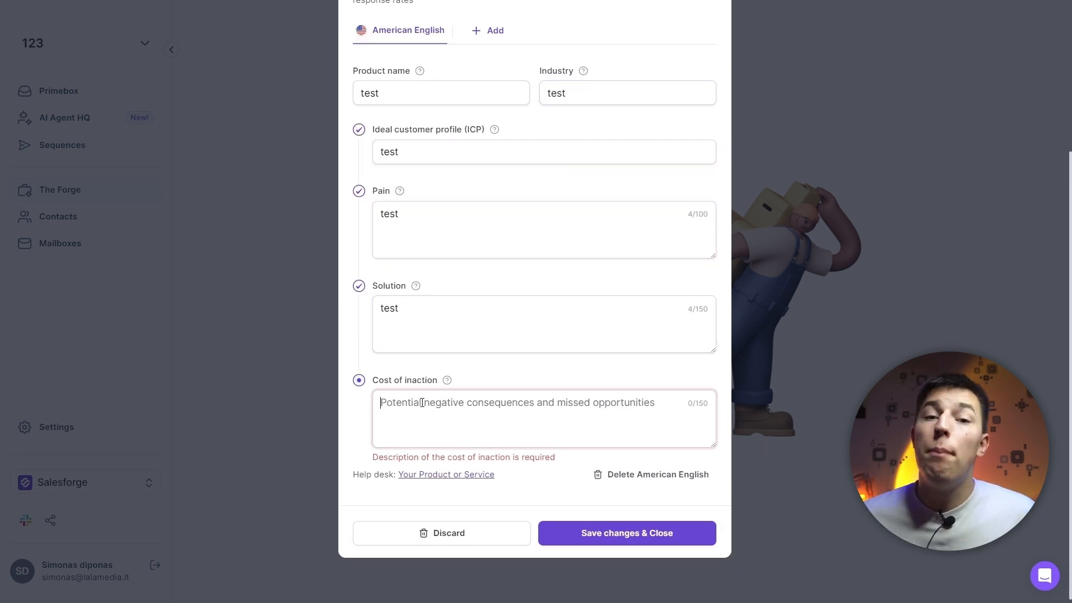
{"action": "type", "text": "test"}
Review the completed product details and save the new product
{"action": "scroll", "coordinate": [456, 329], "scroll_direction": "up", "scroll_amount": 4}
{"action": "scroll", "coordinate": [461, 330], "scroll_direction": "down", "scroll_amount": 4}
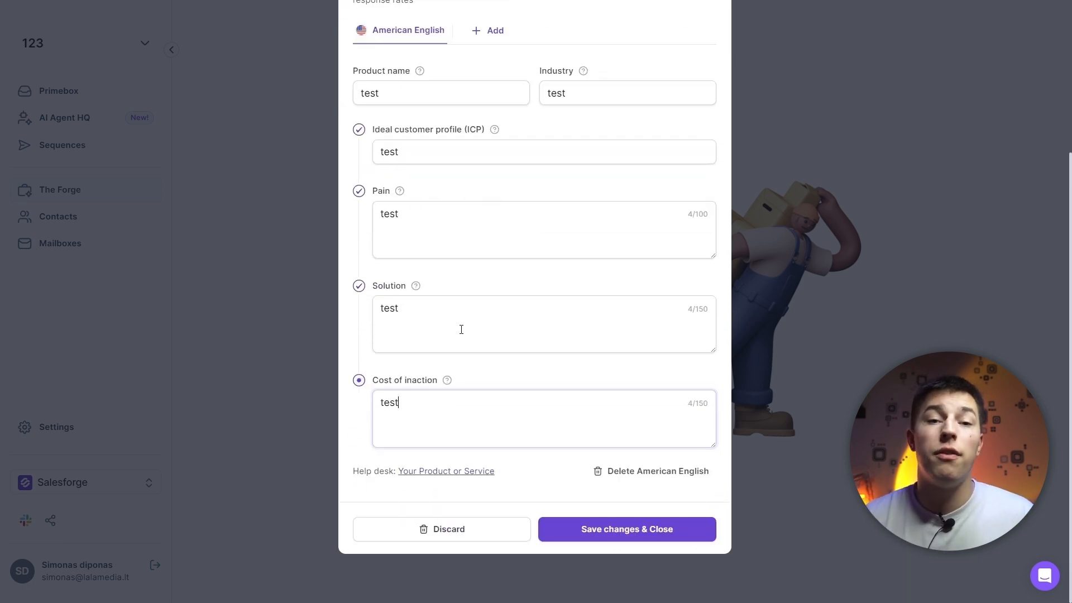
{"action": "left_click", "coordinate": [533, 474]}
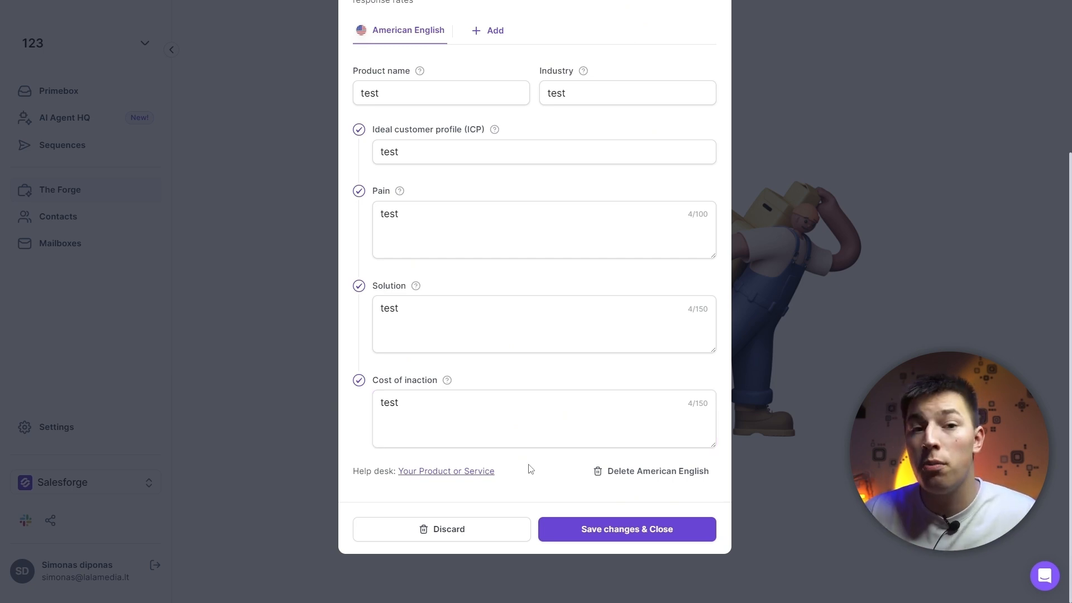
{"action": "left_click", "coordinate": [625, 530]}
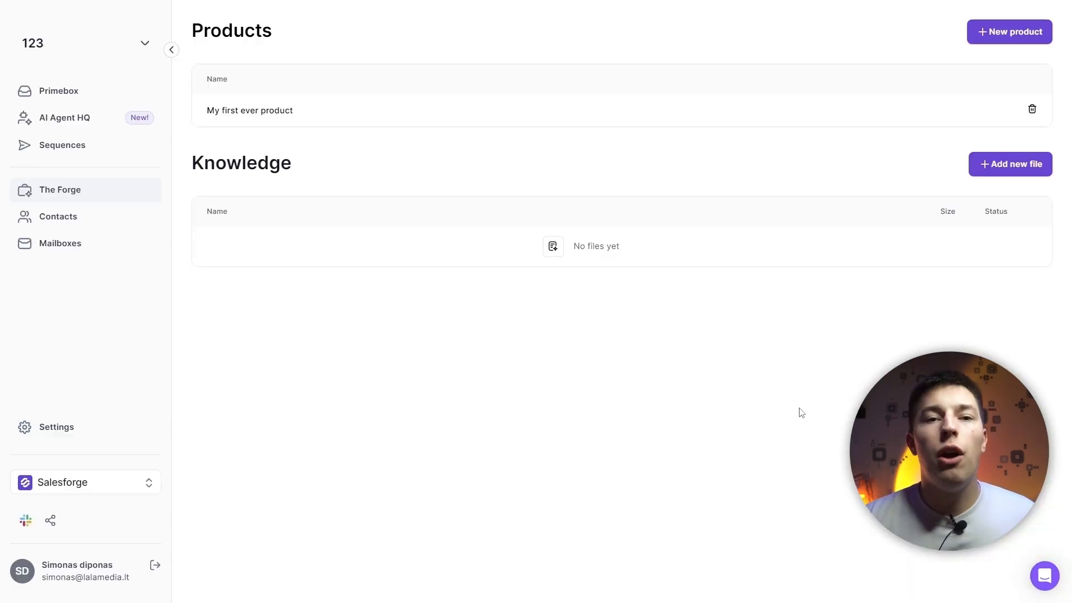
Add the text file "example file.txt" to the Knowledge list in The Forge
{"action": "left_click", "coordinate": [1003, 165]}
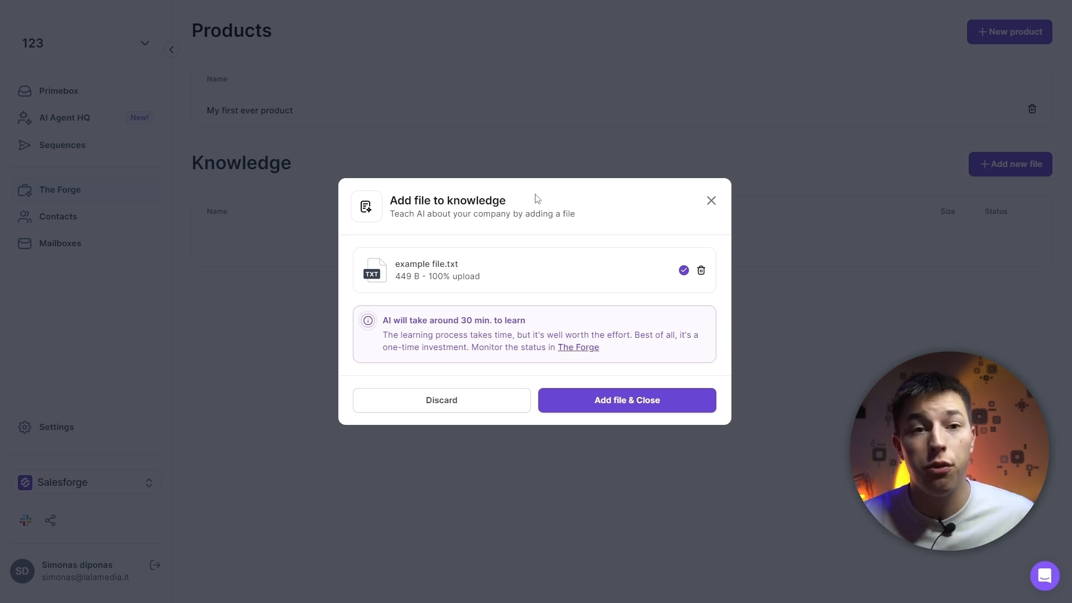
{"action": "left_click", "coordinate": [622, 410]}
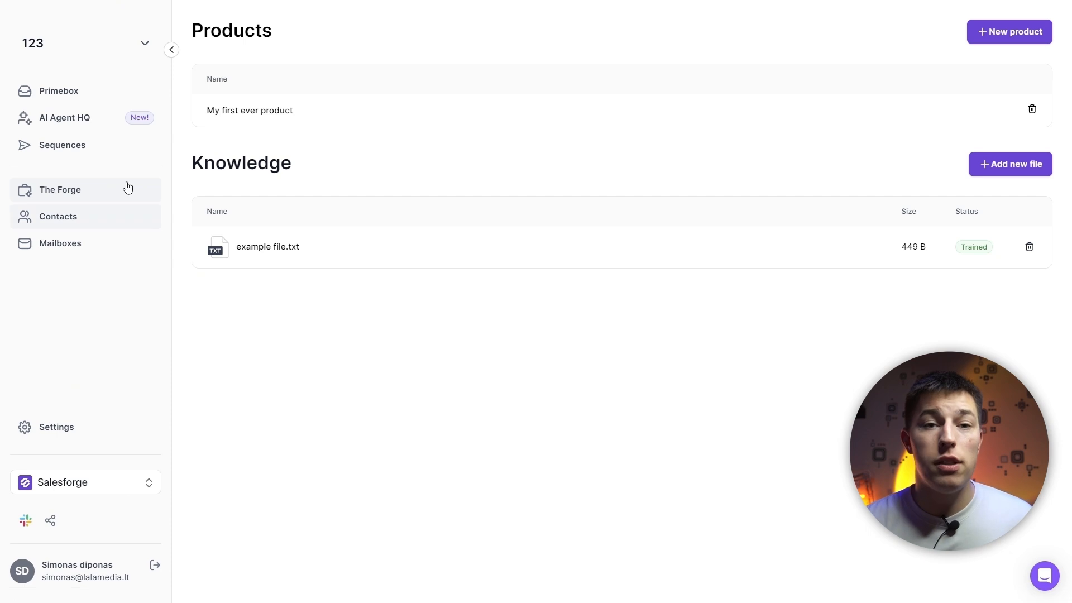
Start a new sequence named "First sequence" for the product "My first ever product"
{"action": "left_click", "coordinate": [100, 147]}
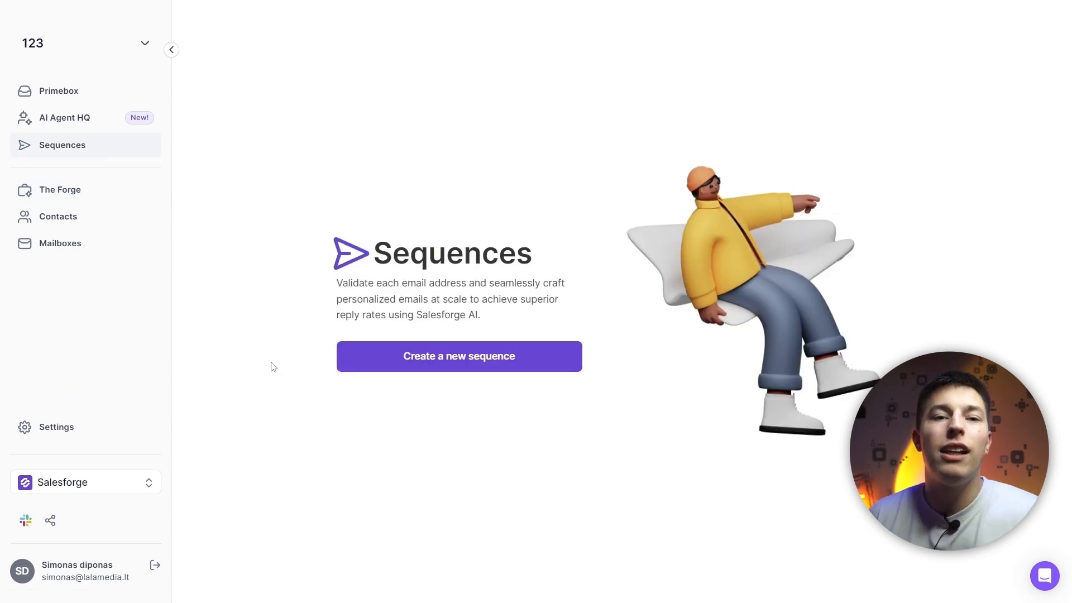
{"action": "left_click", "coordinate": [376, 361]}
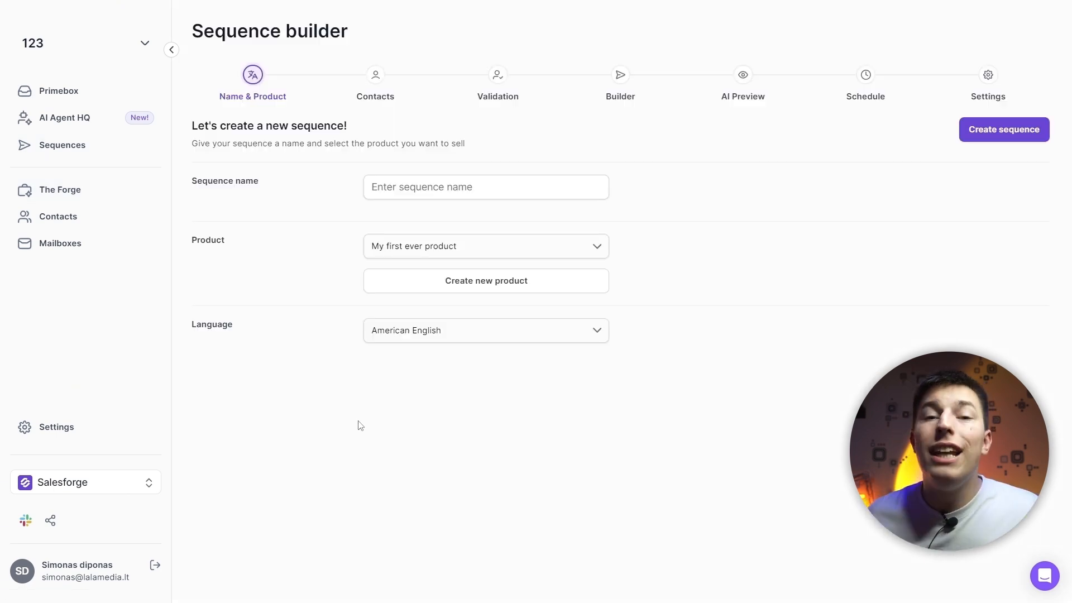
{"action": "left_click", "coordinate": [551, 190]}
{"action": "type", "text": "First sequence"}
{"action": "left_click", "coordinate": [583, 253]}
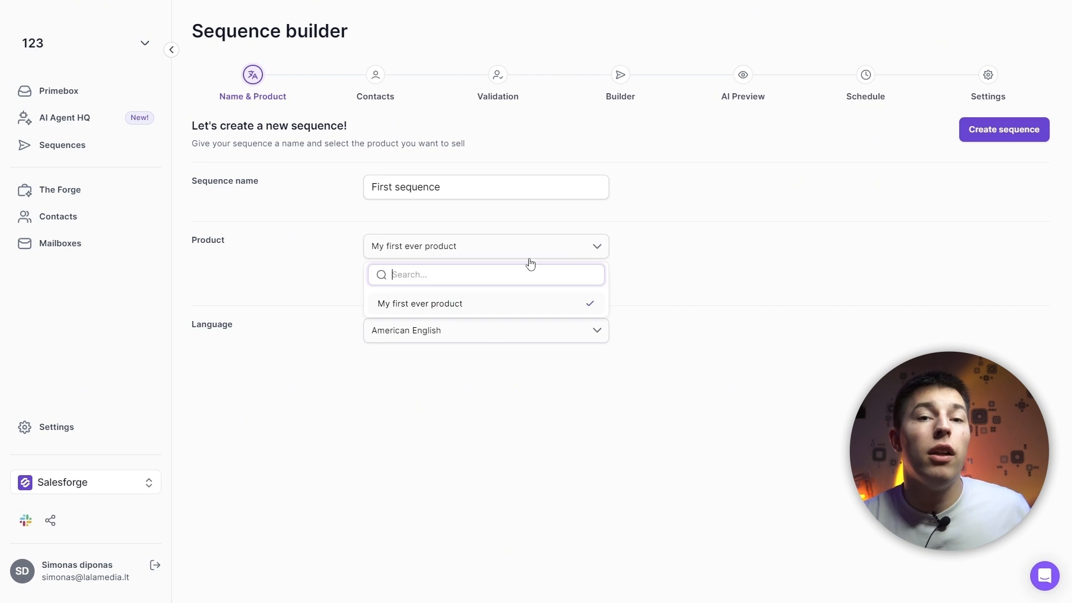
{"action": "left_click", "coordinate": [461, 306]}
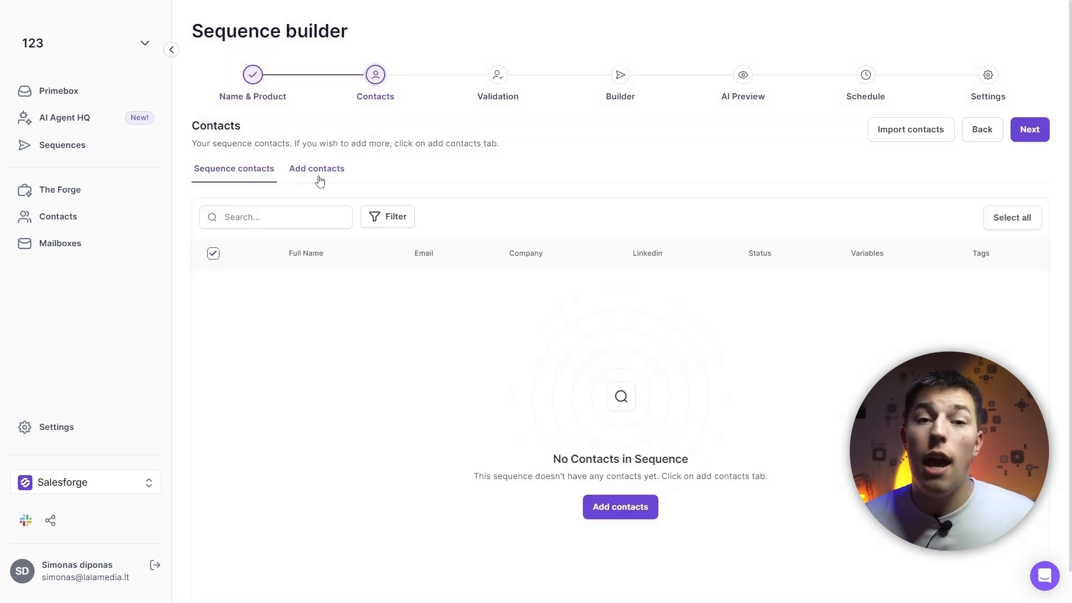
Add the first three contacts in the list to the sequence, checking the available contact filters
{"action": "left_click", "coordinate": [318, 179]}
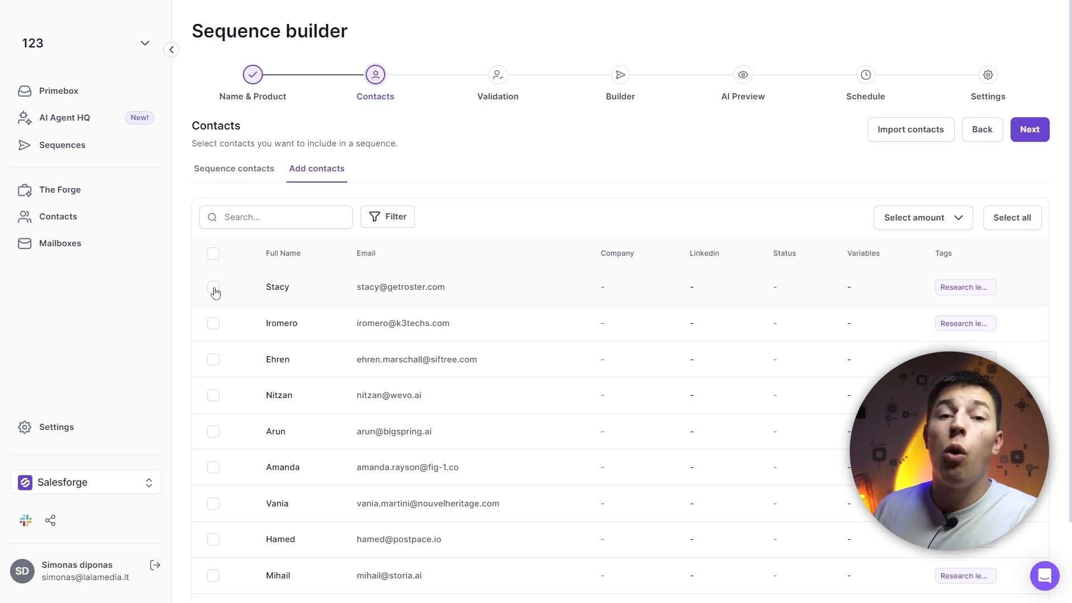
{"action": "left_click", "coordinate": [214, 288]}
{"action": "left_click", "coordinate": [213, 324]}
{"action": "left_click", "coordinate": [213, 360]}
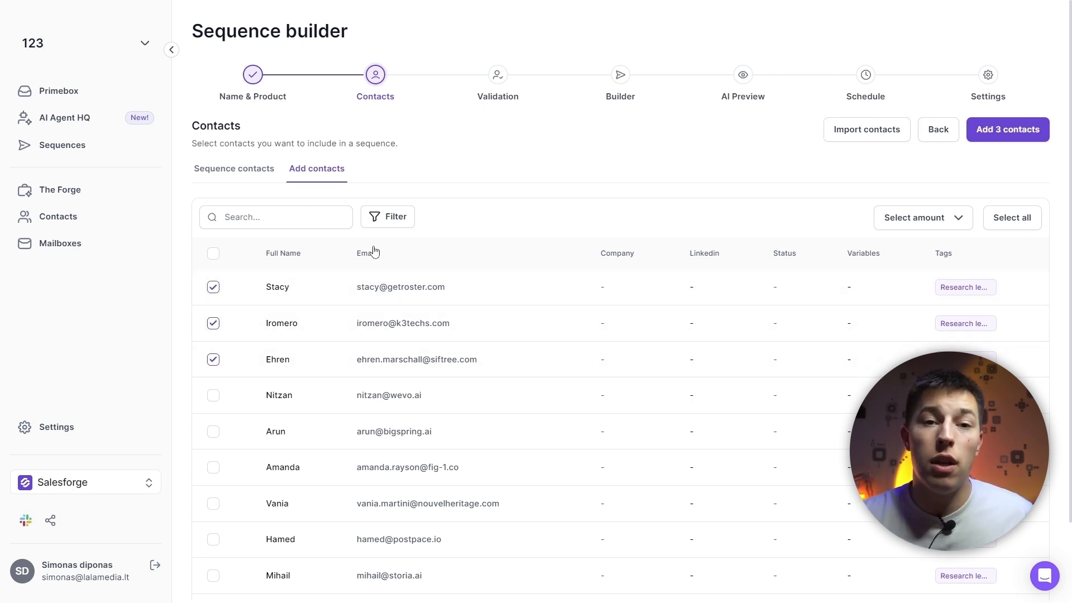
{"action": "left_click", "coordinate": [396, 218]}
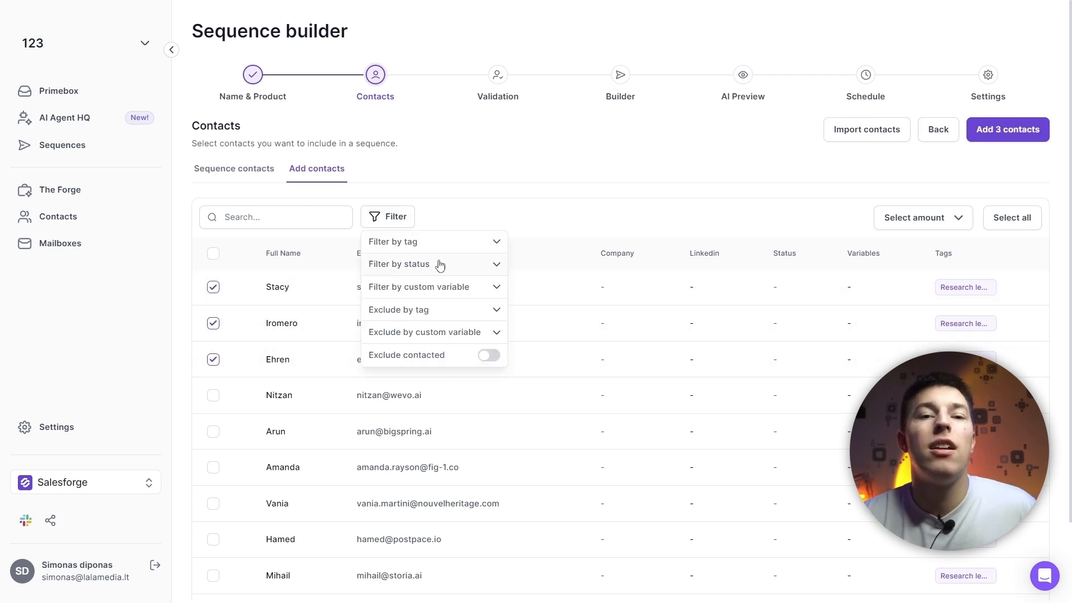
{"action": "left_click", "coordinate": [470, 182]}
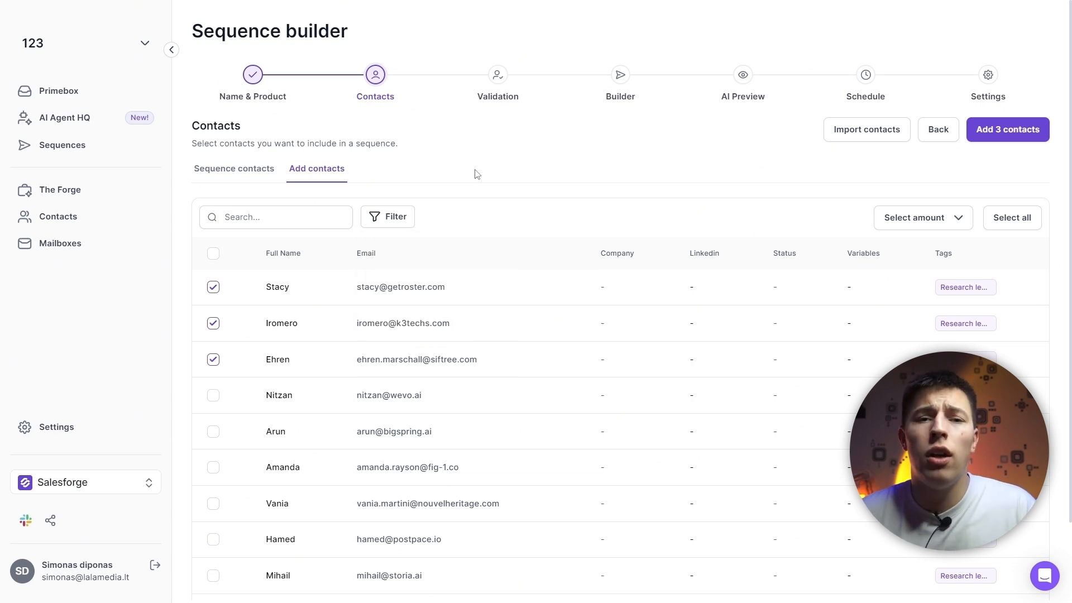
{"action": "left_click", "coordinate": [1013, 138]}
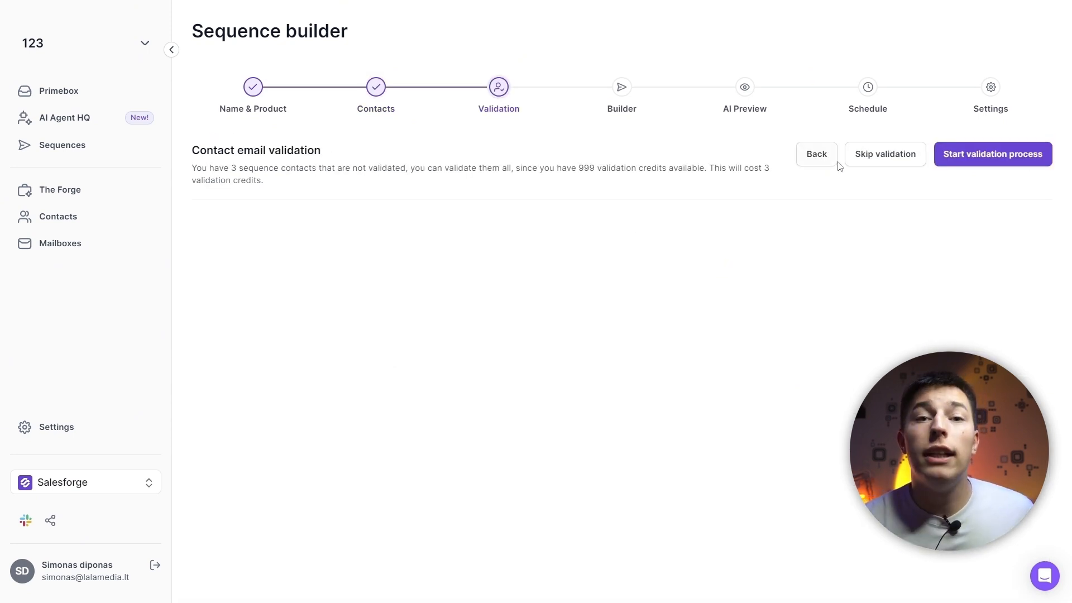
Validate the sequence contacts' email addresses and continue to the step builder with only the Safe category selected
{"action": "left_click", "coordinate": [975, 163]}
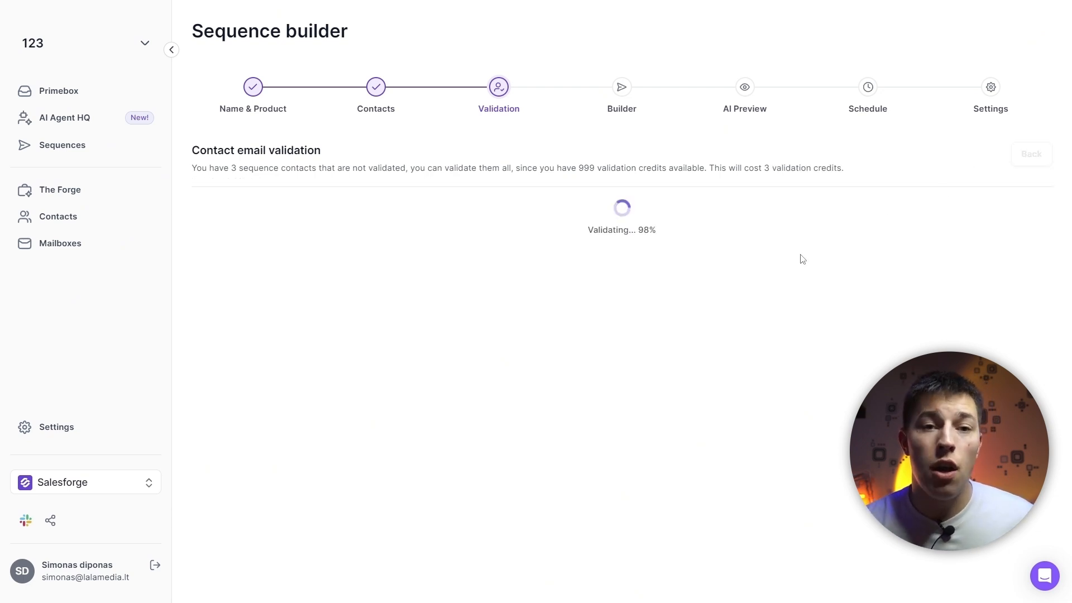
{"action": "scroll", "coordinate": [431, 301], "scroll_direction": "down", "scroll_amount": 1}
{"action": "left_click", "coordinate": [436, 268]}
{"action": "left_click", "coordinate": [437, 266]}
{"action": "scroll", "coordinate": [725, 204], "scroll_direction": "up", "scroll_amount": 1}
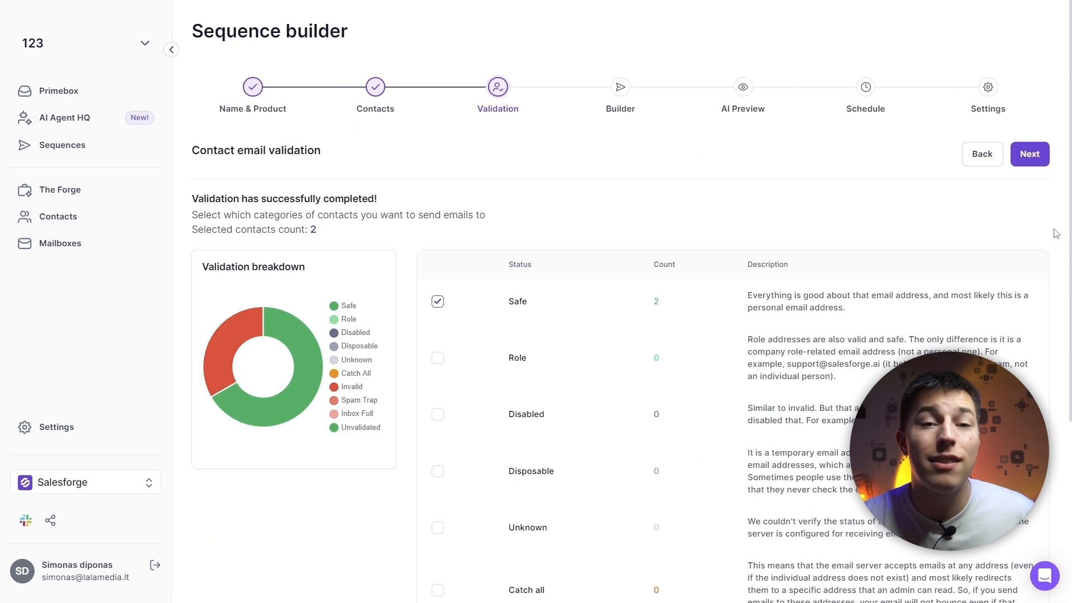
{"action": "left_click", "coordinate": [1031, 155]}
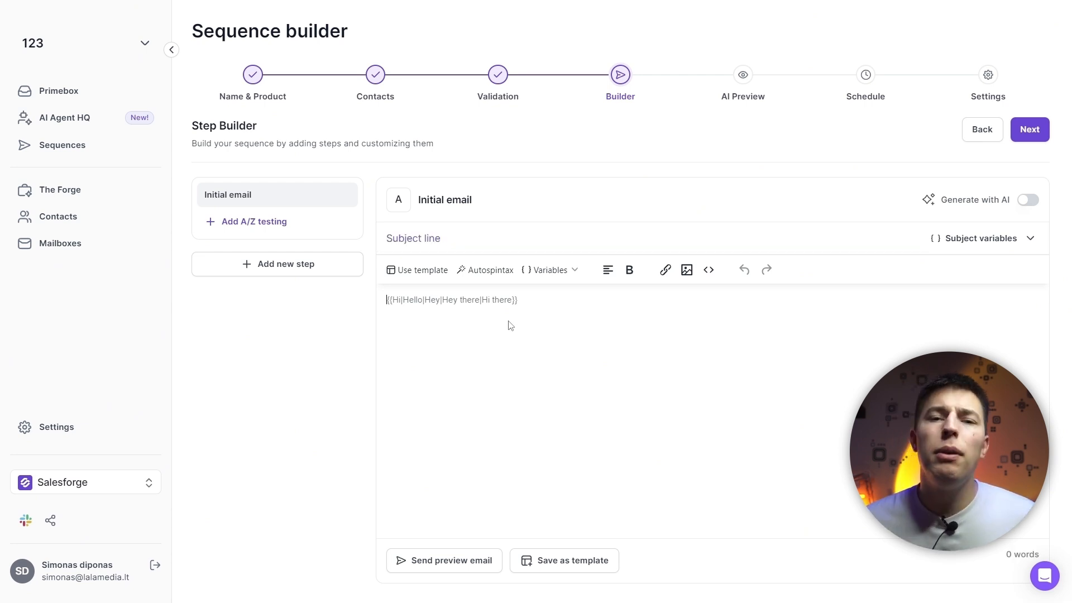
Write the initial email body as four paragraphs: "Greeting", "Personalized line", "Offer" and "Call to Action"
{"action": "type", "text": "Greeting"}
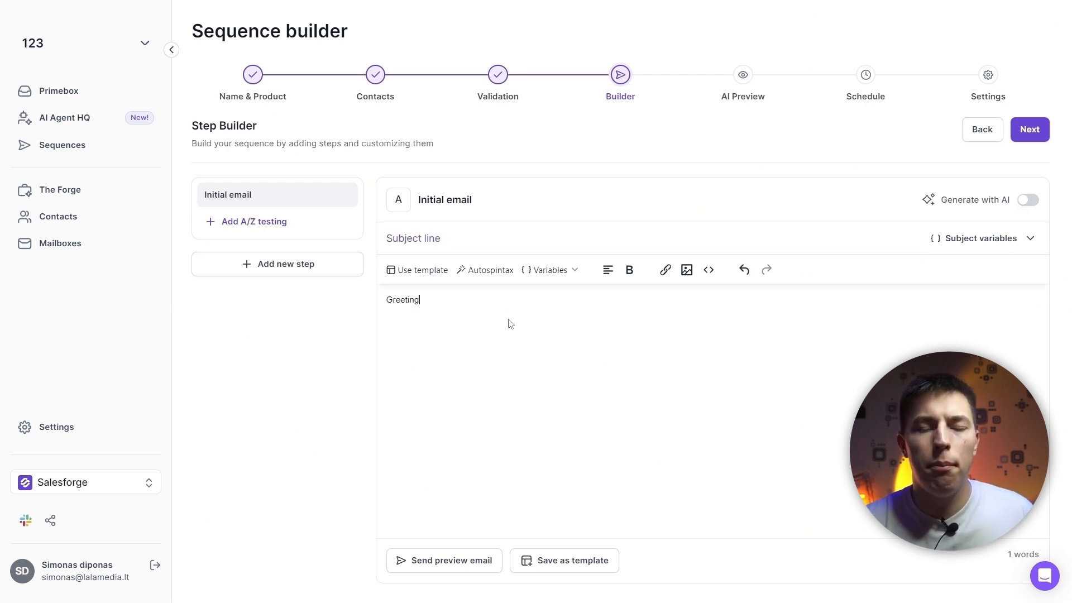
{"action": "key", "text": "Return"}
{"action": "type", "text": "Personalized line"}
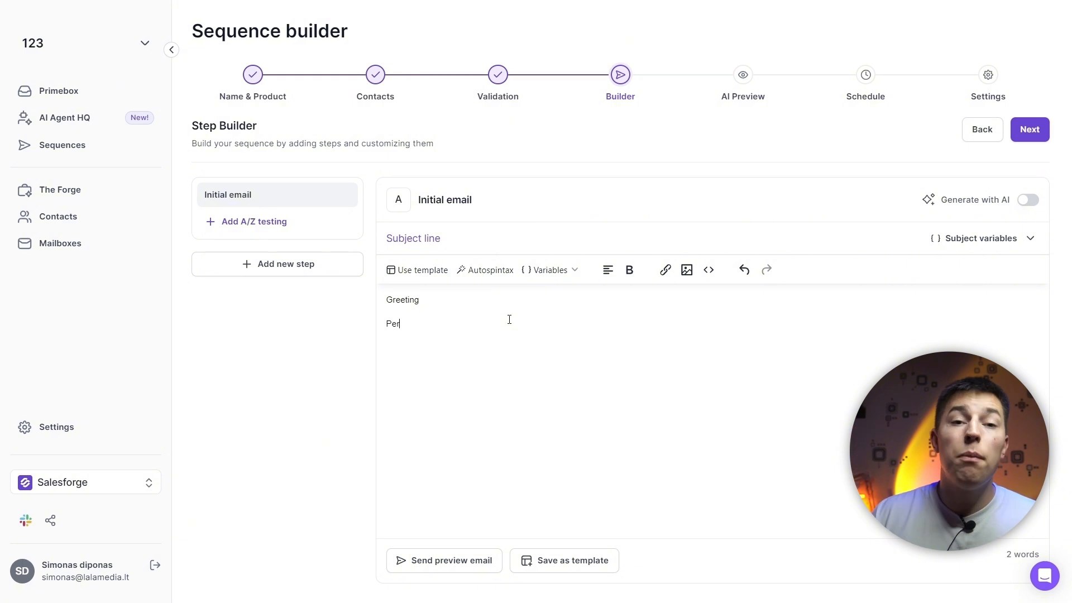
{"action": "key", "text": "Return"}
{"action": "type", "text": "Offer"}
{"action": "key", "text": "Return"}
{"action": "type", "text": "C"}
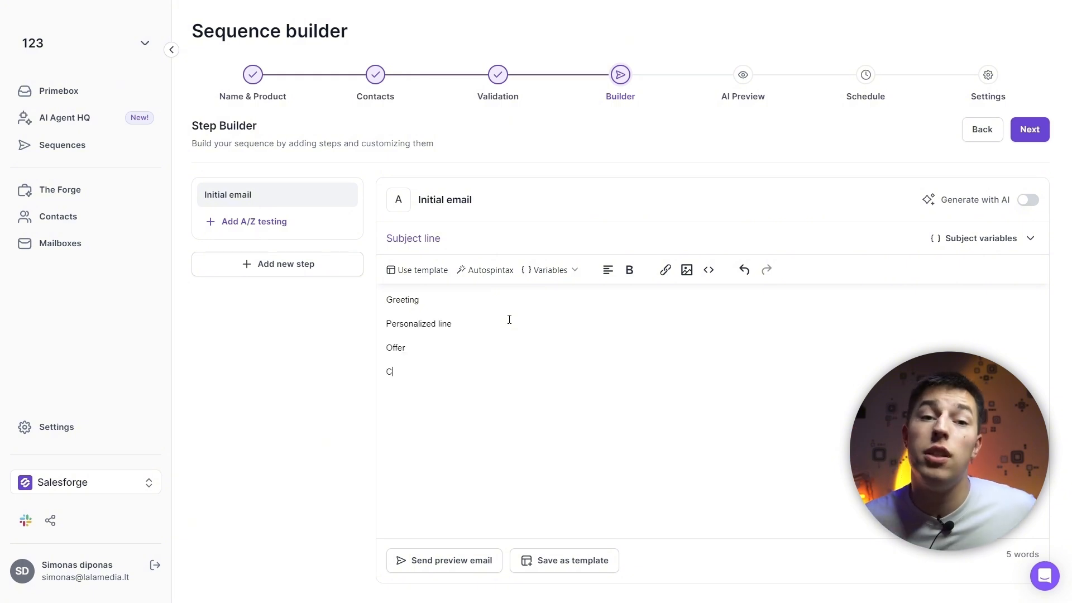
{"action": "type", "text": "all to Action"}
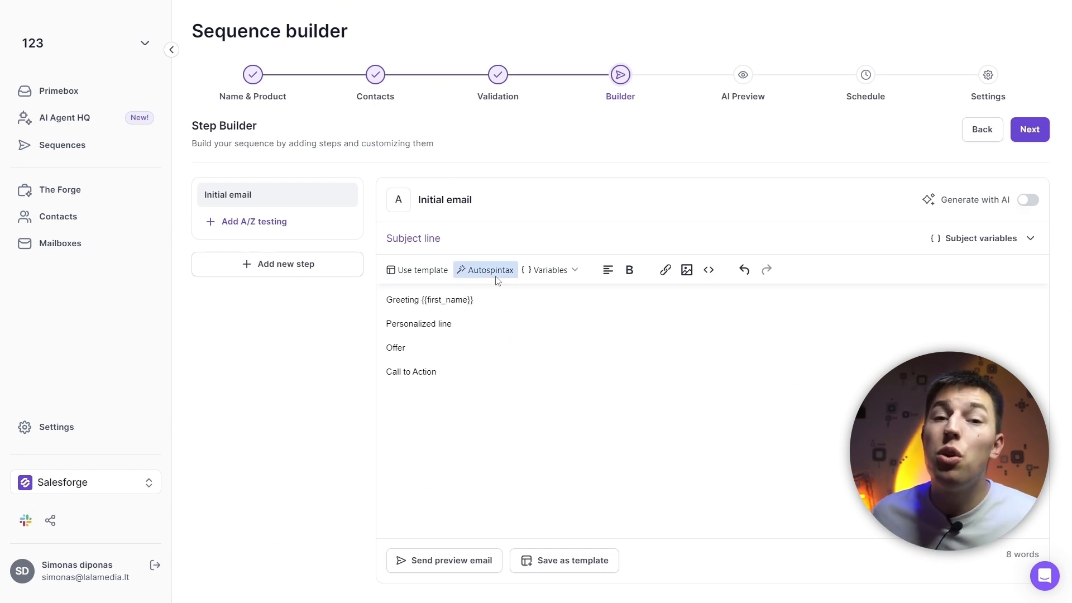
Try autospintax on the word "Personalized" and a {{first_name}} variable after the greeting in the initial email
{"action": "left_click", "coordinate": [499, 273]}
{"action": "left_click", "coordinate": [630, 330]}
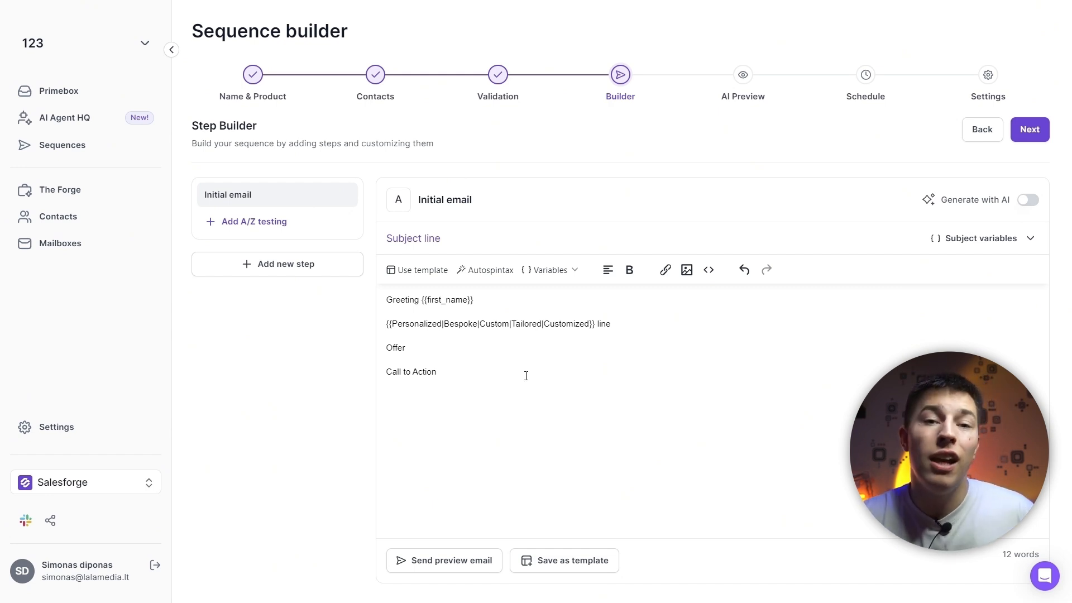
{"action": "left_click_drag", "start_coordinate": [595, 324], "coordinate": [544, 324]}
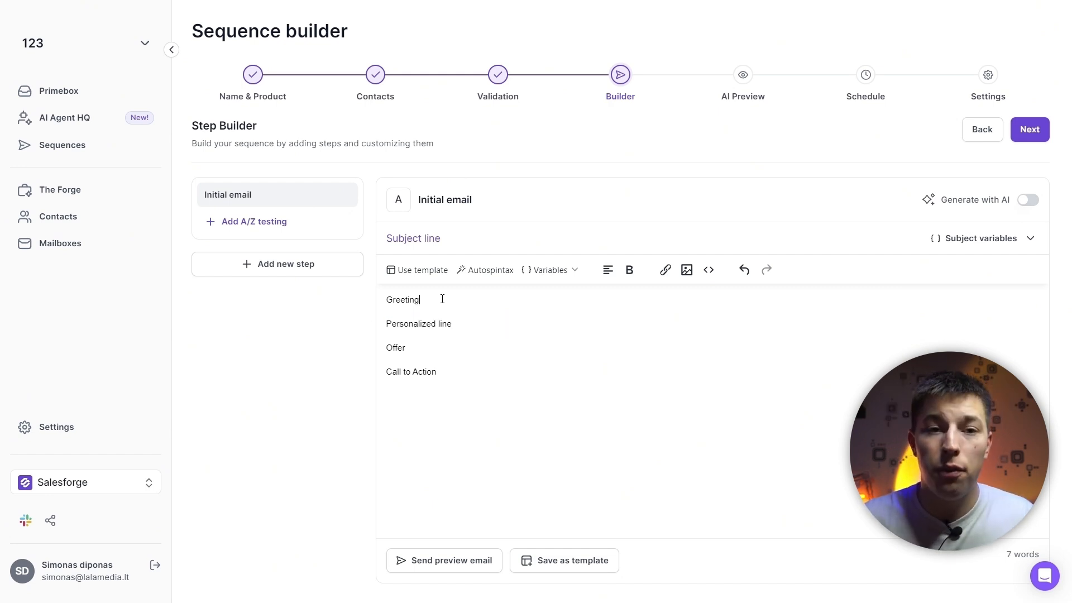
{"action": "left_click", "coordinate": [562, 273]}
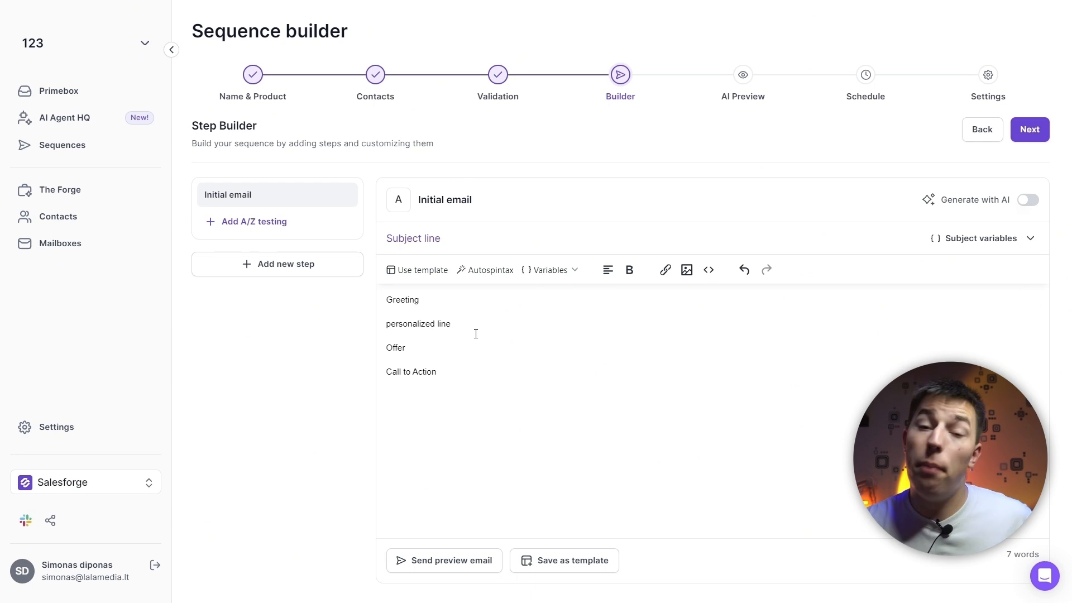
Replace the personalized line in the initial email with the {{icebreaker}} variable
{"action": "left_click_drag", "start_coordinate": [473, 326], "coordinate": [386, 324]}
{"action": "key", "text": "BackSpace"}
{"action": "left_click", "coordinate": [549, 270]}
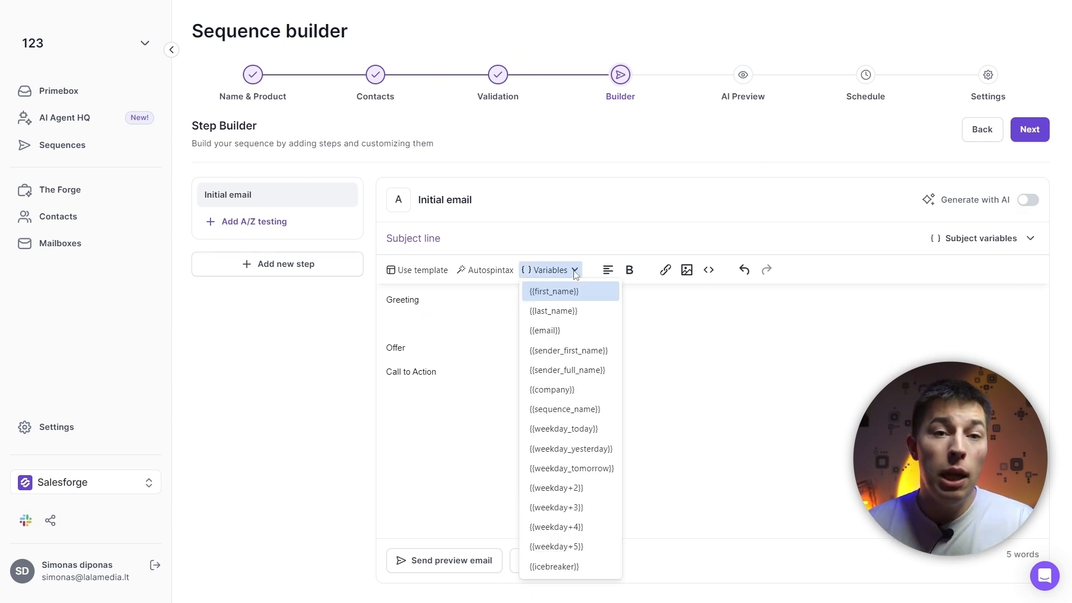
{"action": "left_click", "coordinate": [569, 567]}
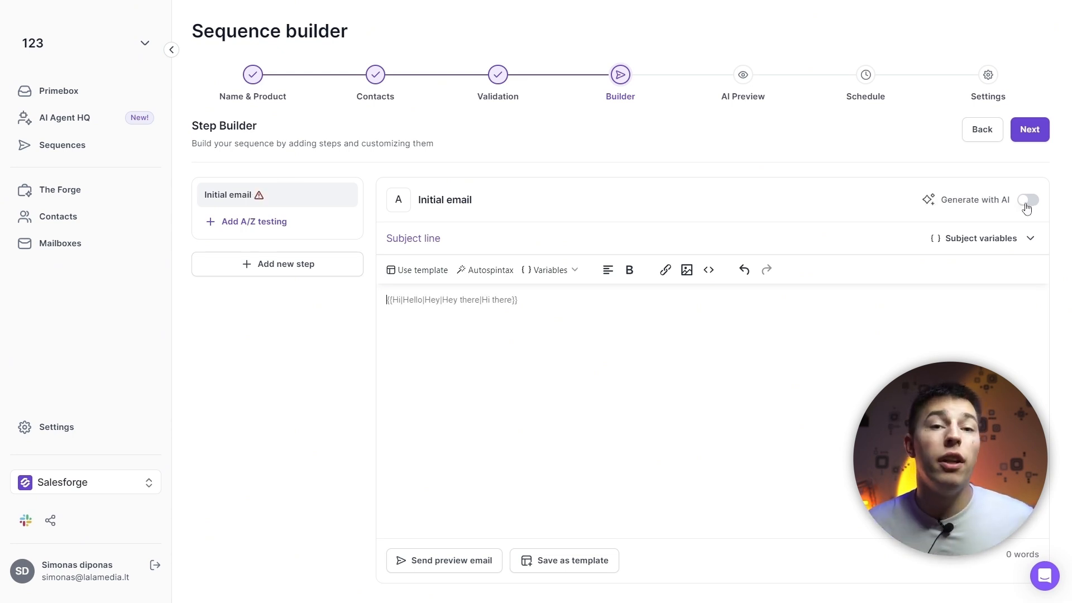
Turn on AI generation for the initial email and save the copied body as its fallback, with {{first_name}} replacing {{icebreaker}}
{"action": "left_click", "coordinate": [1027, 202]}
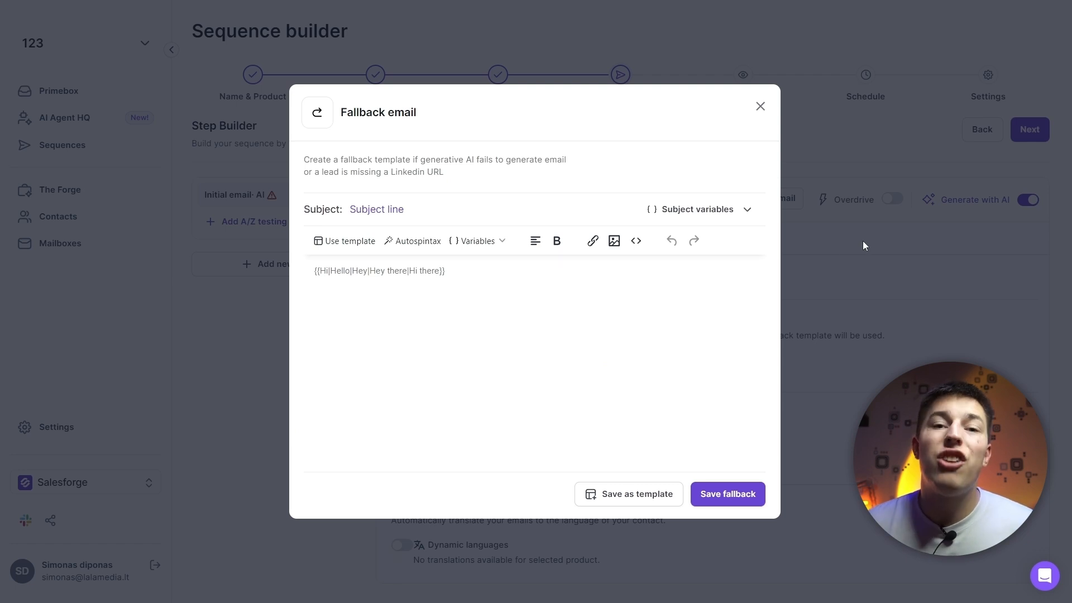
{"action": "left_click", "coordinate": [437, 276]}
{"action": "type", "text": "Greeting  {{icebreaker}}  Offer  Call to Action"}
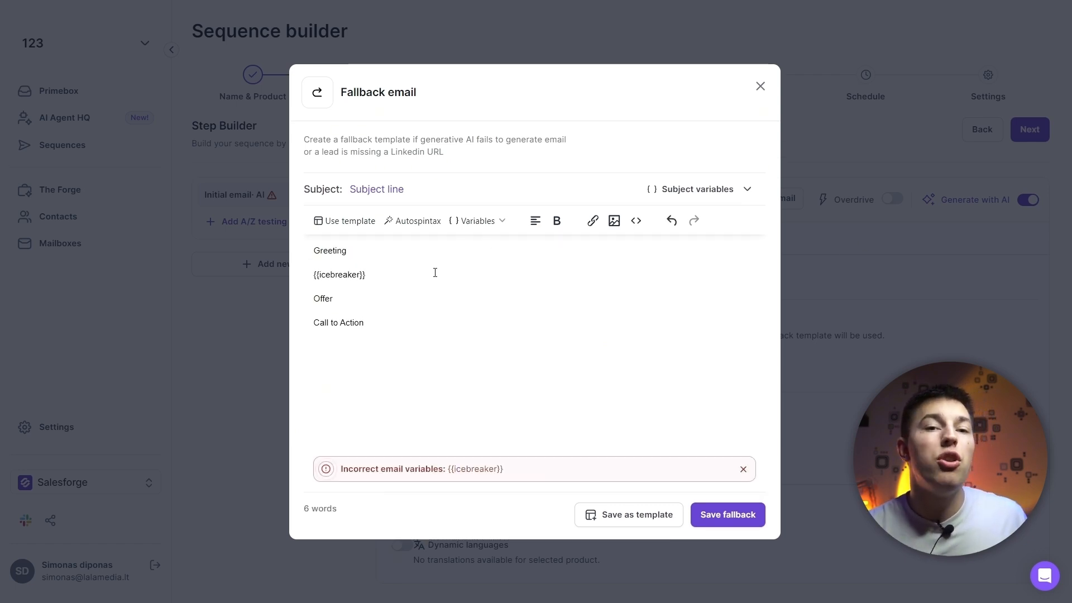
{"action": "left_click_drag", "start_coordinate": [373, 277], "coordinate": [310, 276]}
{"action": "left_click", "coordinate": [477, 220]}
{"action": "left_click", "coordinate": [466, 249]}
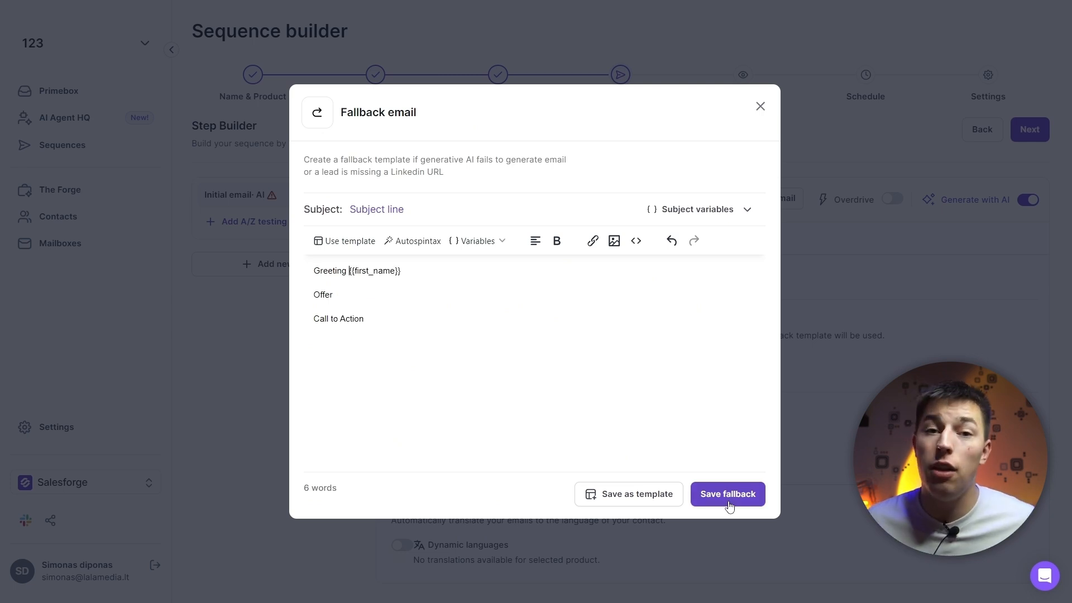
{"action": "left_click", "coordinate": [729, 505]}
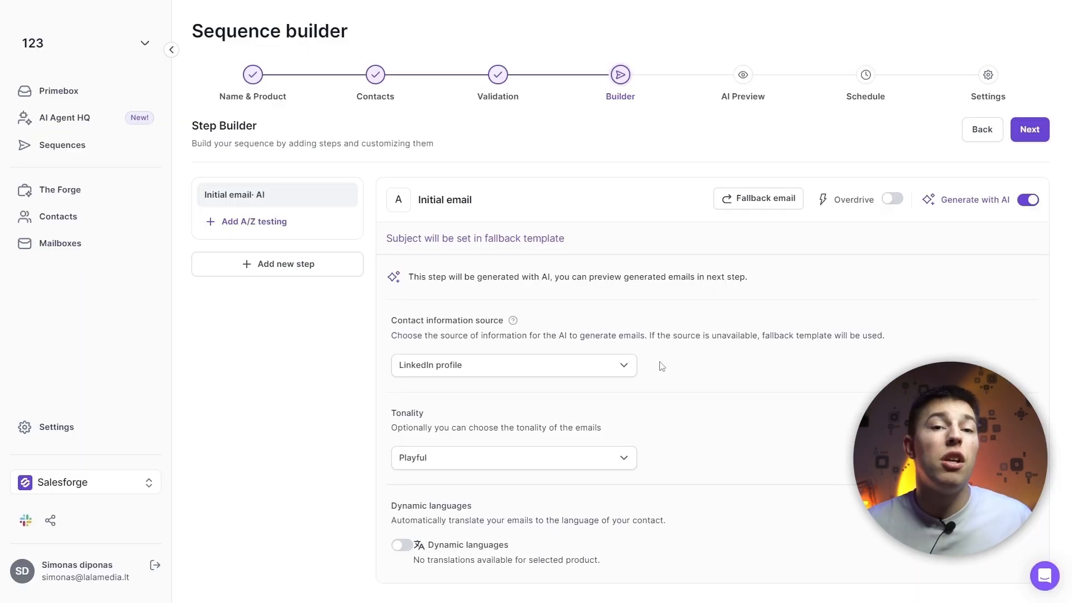
Examine the contact information source, tonality and dynamic languages options for the AI-generated initial email
{"action": "left_click", "coordinate": [624, 368]}
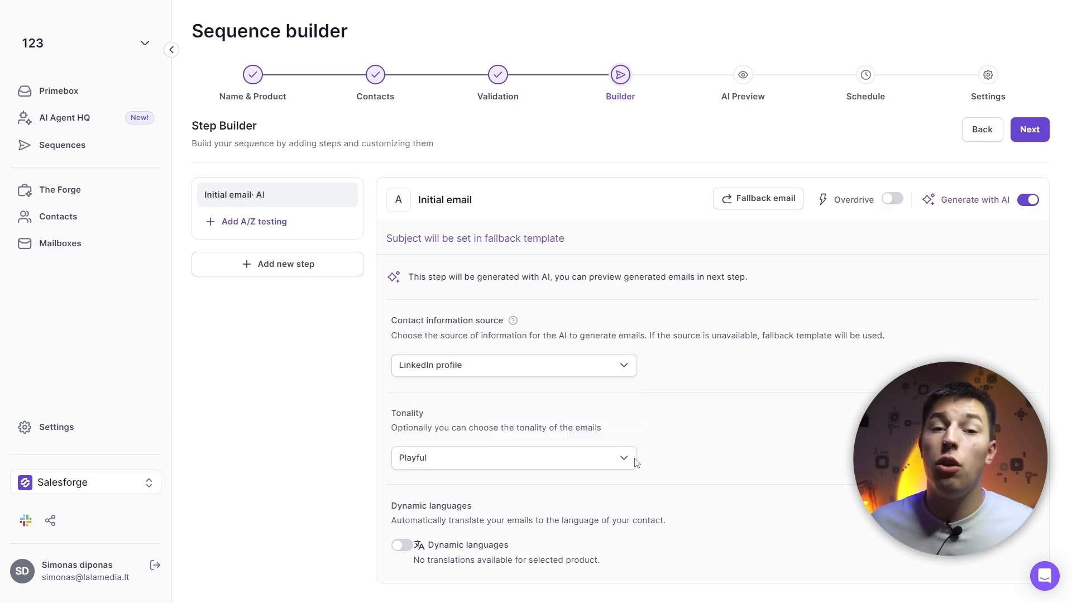
{"action": "left_click", "coordinate": [624, 460]}
{"action": "left_click", "coordinate": [711, 451]}
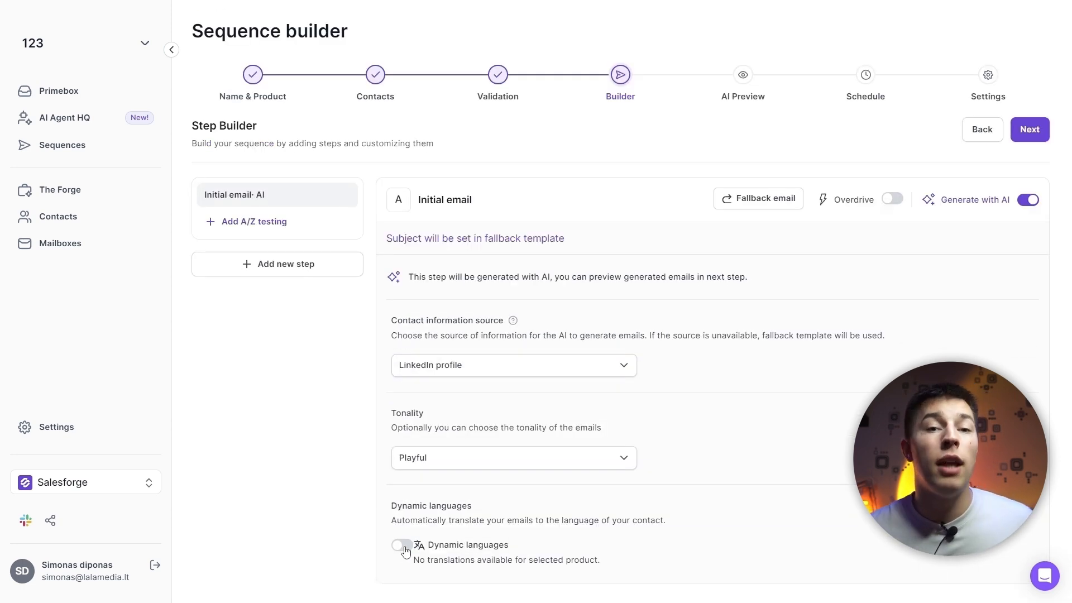
{"action": "left_click", "coordinate": [402, 550]}
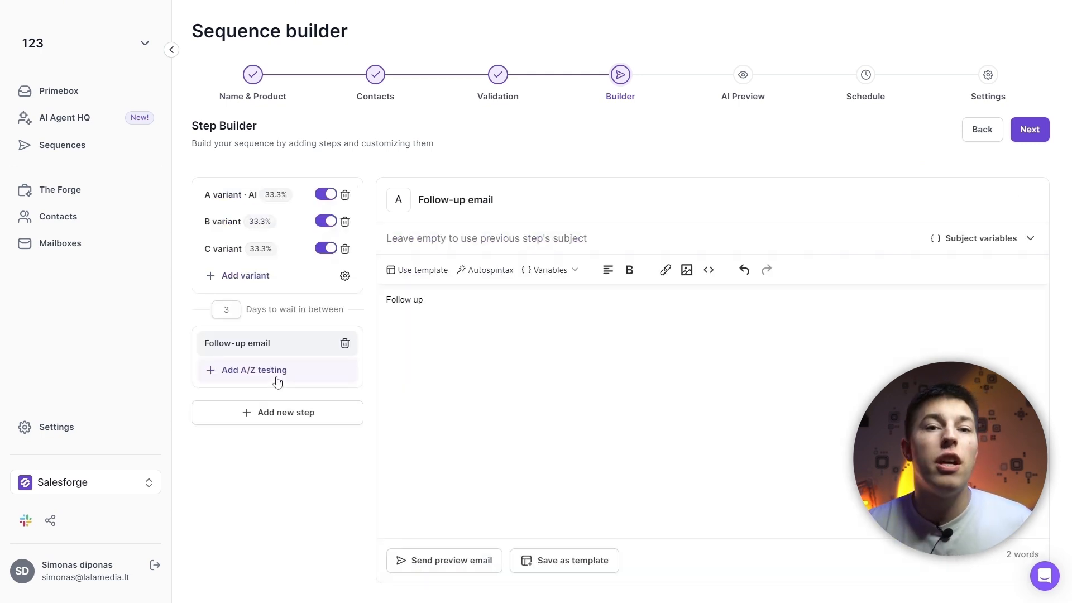
Add a B variant to the follow-up email with the body text "Freebie"
{"action": "left_click", "coordinate": [278, 372]}
{"action": "left_click", "coordinate": [294, 370]}
{"action": "left_click", "coordinate": [447, 303]}
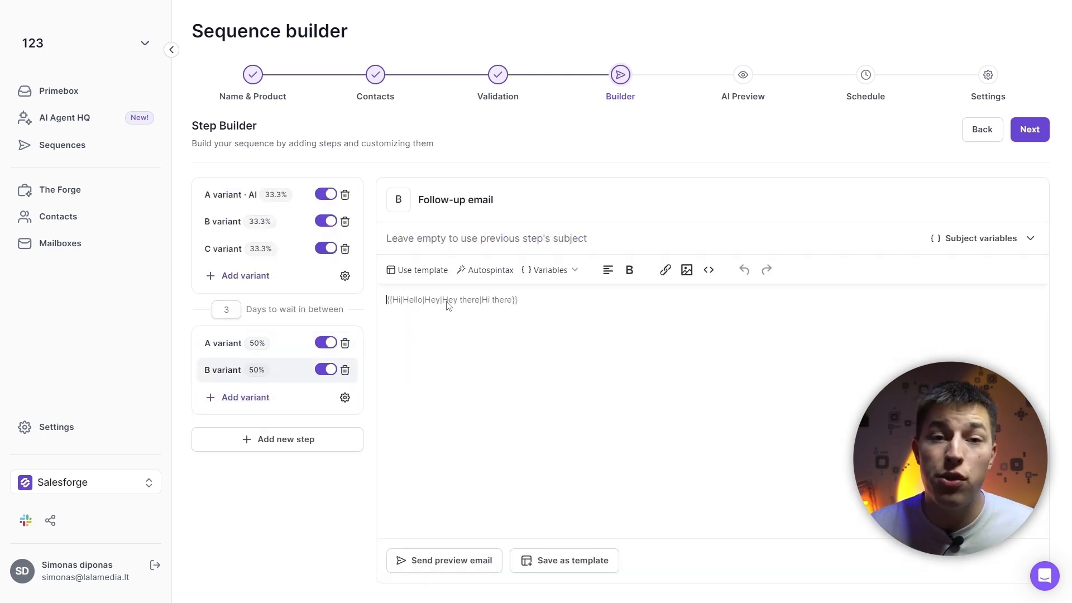
{"action": "type", "text": "Freebie"}
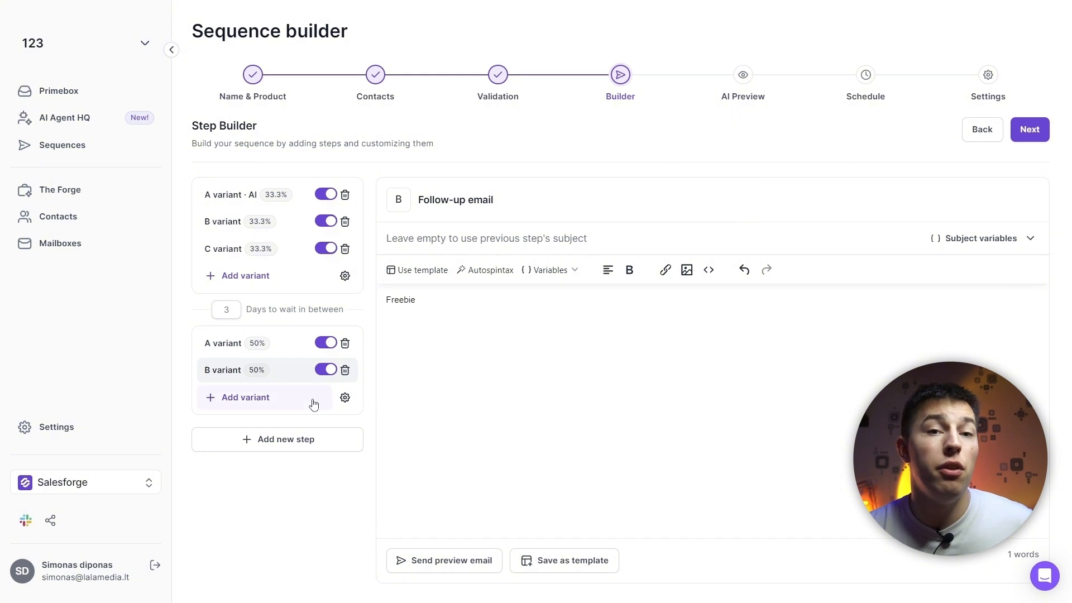
Add a C variant to the follow-up email with the body text "Value"
{"action": "left_click", "coordinate": [263, 397]}
{"action": "left_click", "coordinate": [263, 403]}
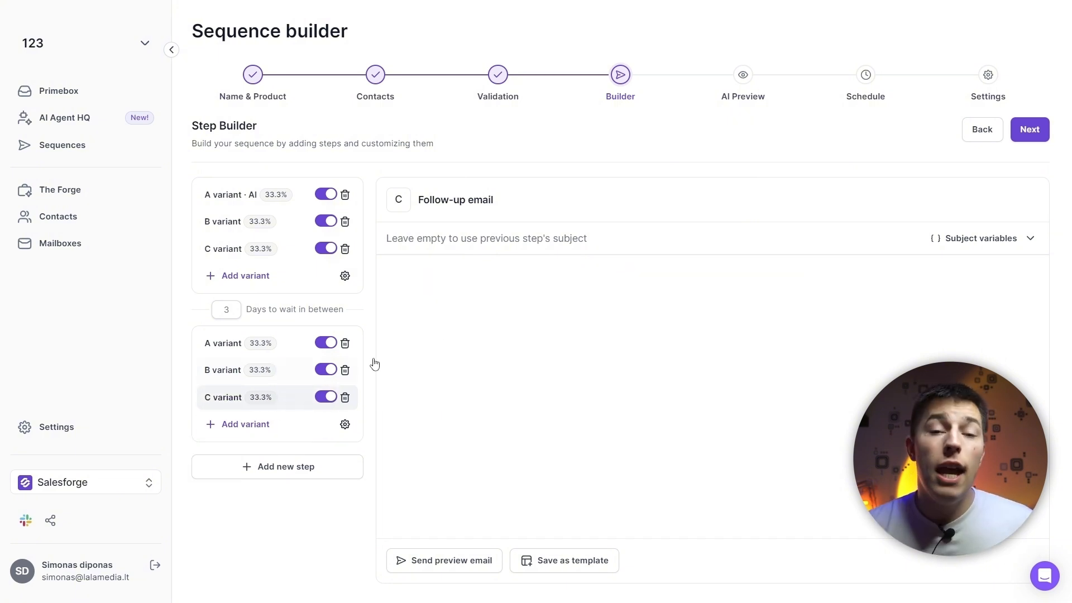
{"action": "left_click", "coordinate": [484, 306]}
{"action": "type", "text": "Value"}
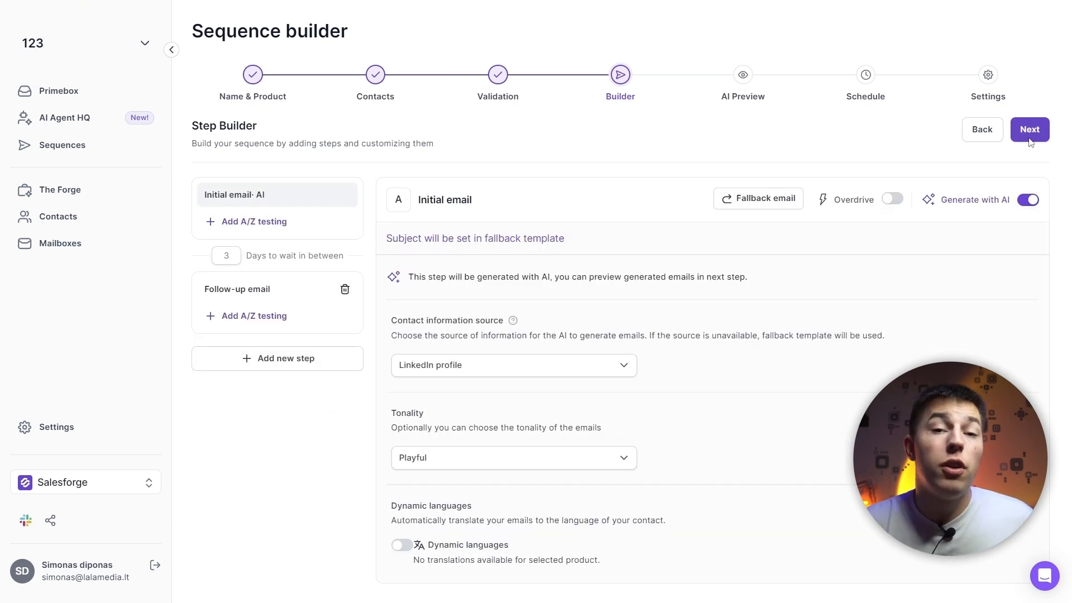
Proceed through the AI preview and the schedule to the sequence settings, keeping the Europe/Vilnius timezone
{"action": "left_click", "coordinate": [1028, 129]}
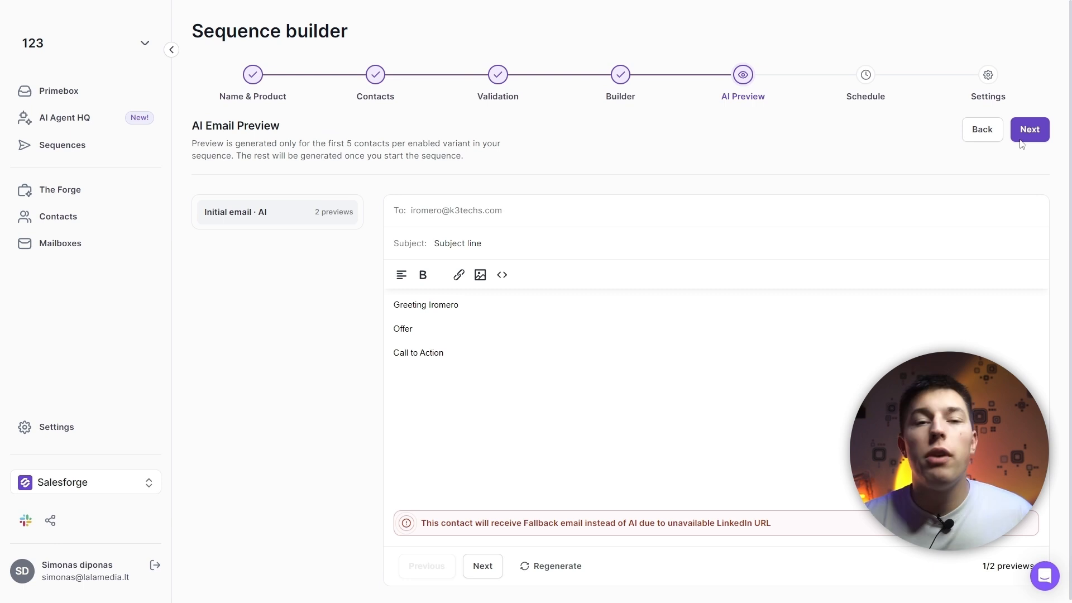
{"action": "left_click", "coordinate": [1028, 129]}
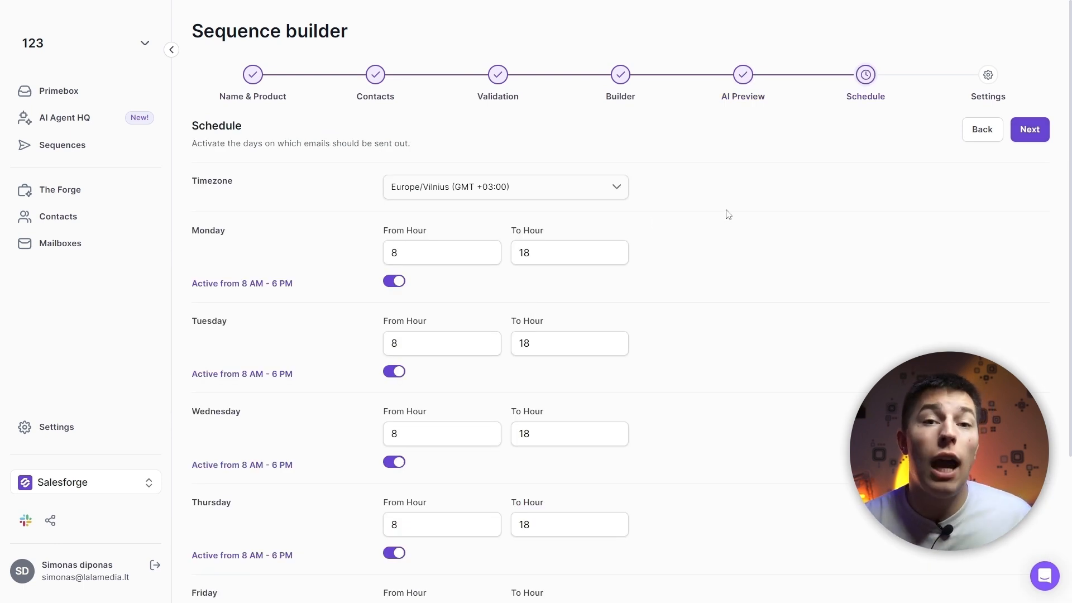
{"action": "left_click", "coordinate": [617, 187]}
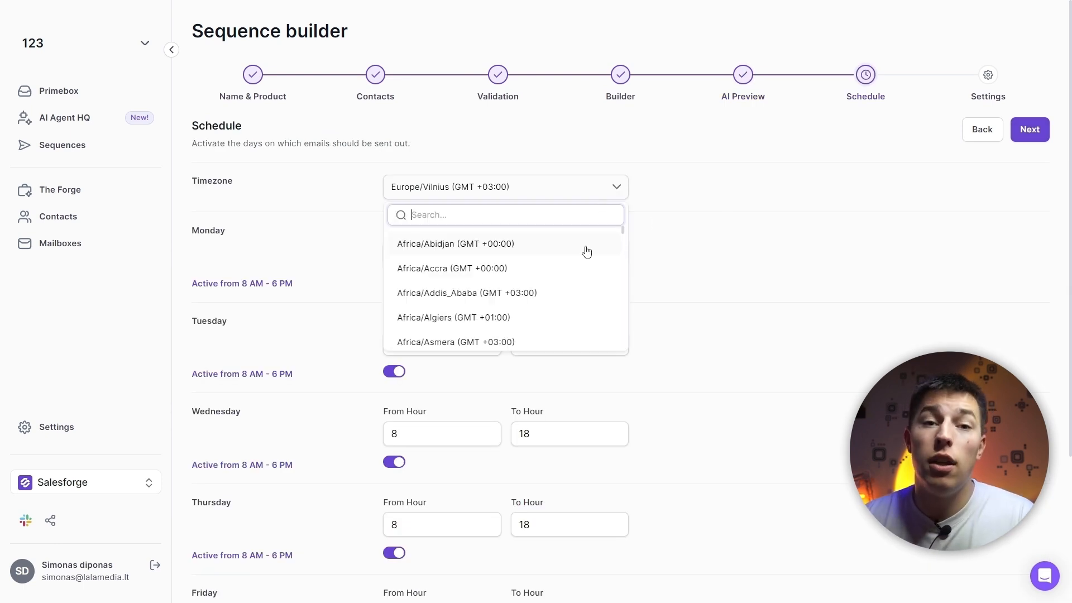
{"action": "left_click", "coordinate": [618, 187]}
{"action": "left_click", "coordinate": [1032, 137]}
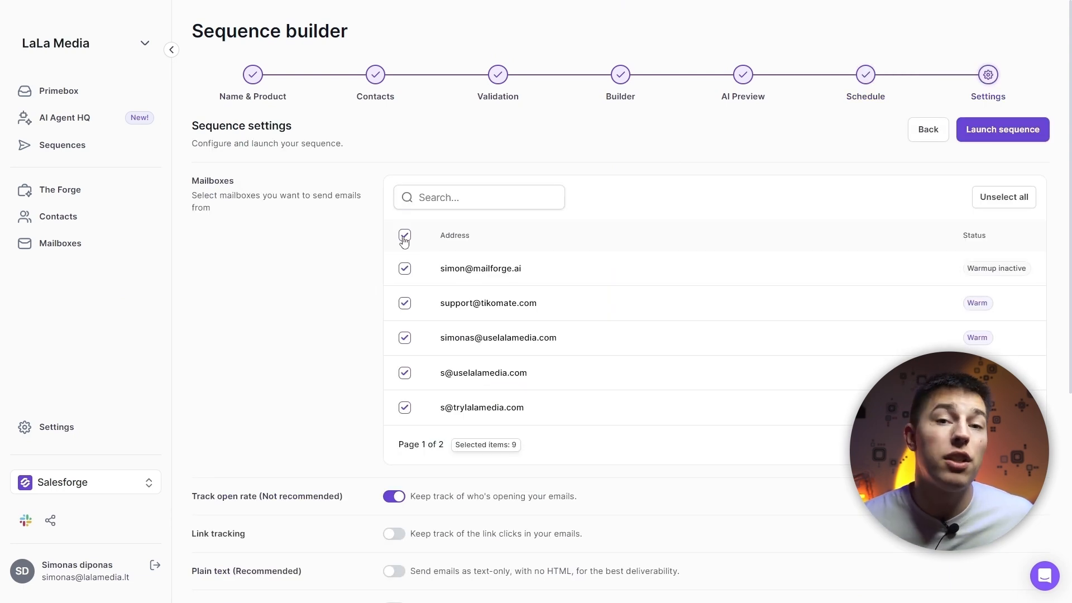
Select all sending mailboxes except the first and fourth ones in the list
{"action": "left_click", "coordinate": [405, 235]}
{"action": "left_click", "coordinate": [405, 235]}
{"action": "left_click", "coordinate": [405, 303]}
{"action": "left_click", "coordinate": [405, 268]}
{"action": "left_click", "coordinate": [405, 372]}
{"action": "left_click", "coordinate": [404, 303]}
{"action": "scroll", "coordinate": [374, 183], "scroll_direction": "down", "scroll_amount": 6}
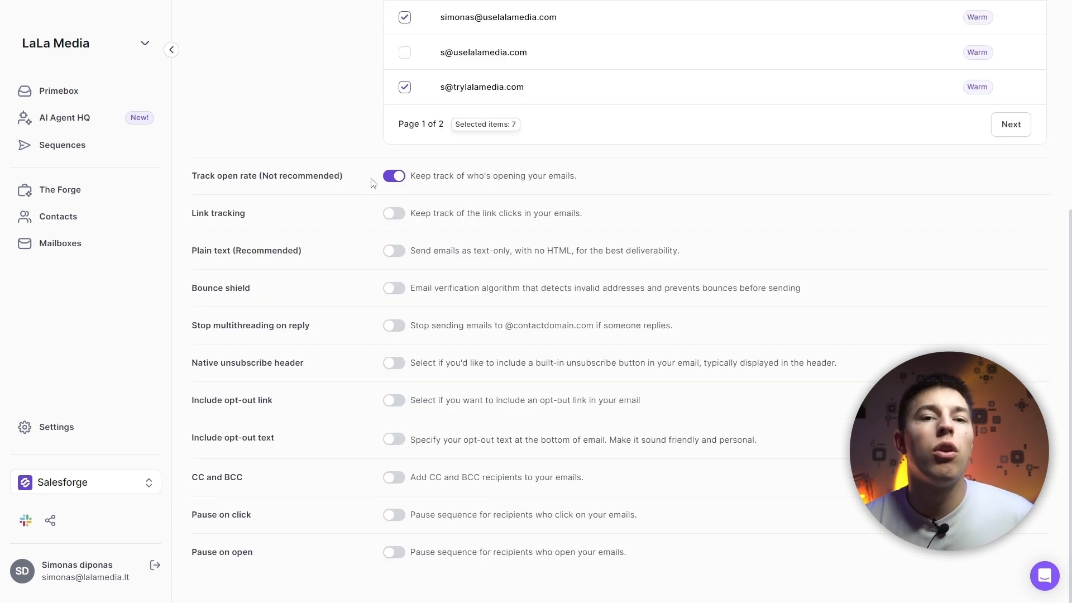
Turn off open rate tracking, keep link tracking off, and enable Plain text and Stop multithreading on reply
{"action": "left_click", "coordinate": [395, 178]}
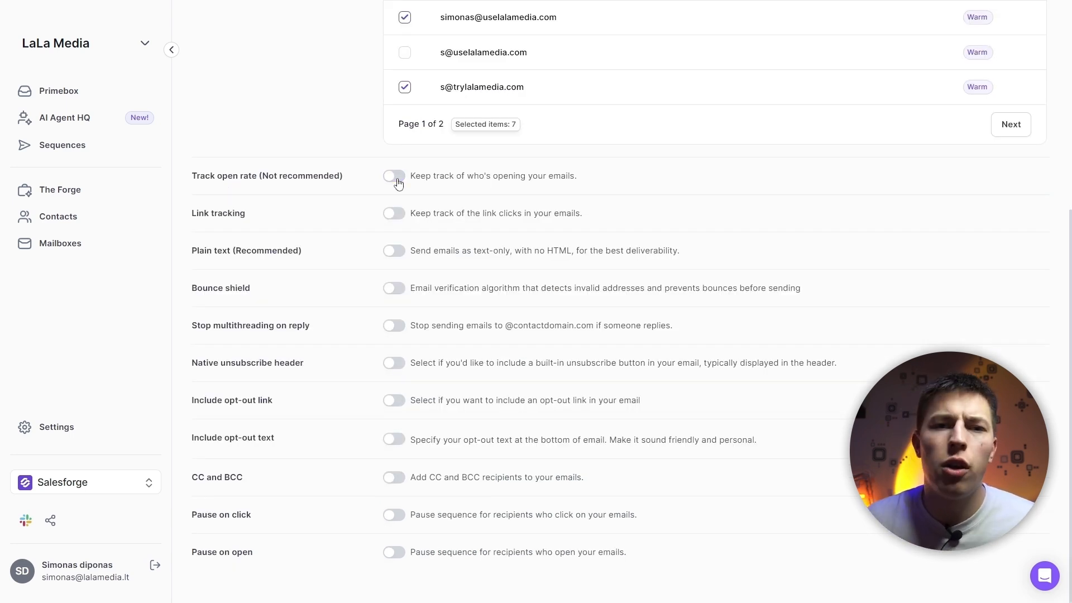
{"action": "left_click", "coordinate": [398, 216]}
{"action": "left_click", "coordinate": [395, 250]}
{"action": "left_click", "coordinate": [395, 325]}
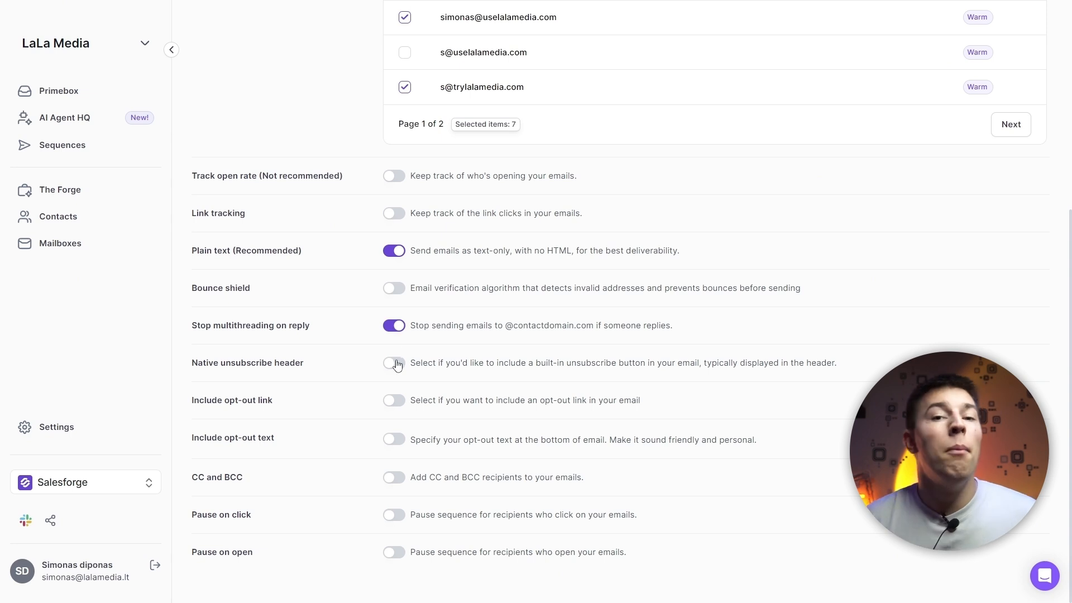
Try turning on Native unsubscribe header, Include opt-out text and Pause on click, and turn Include opt-out text back off
{"action": "left_click", "coordinate": [396, 363]}
{"action": "left_click", "coordinate": [394, 439]}
{"action": "scroll", "coordinate": [401, 536], "scroll_direction": "down", "scroll_amount": 1}
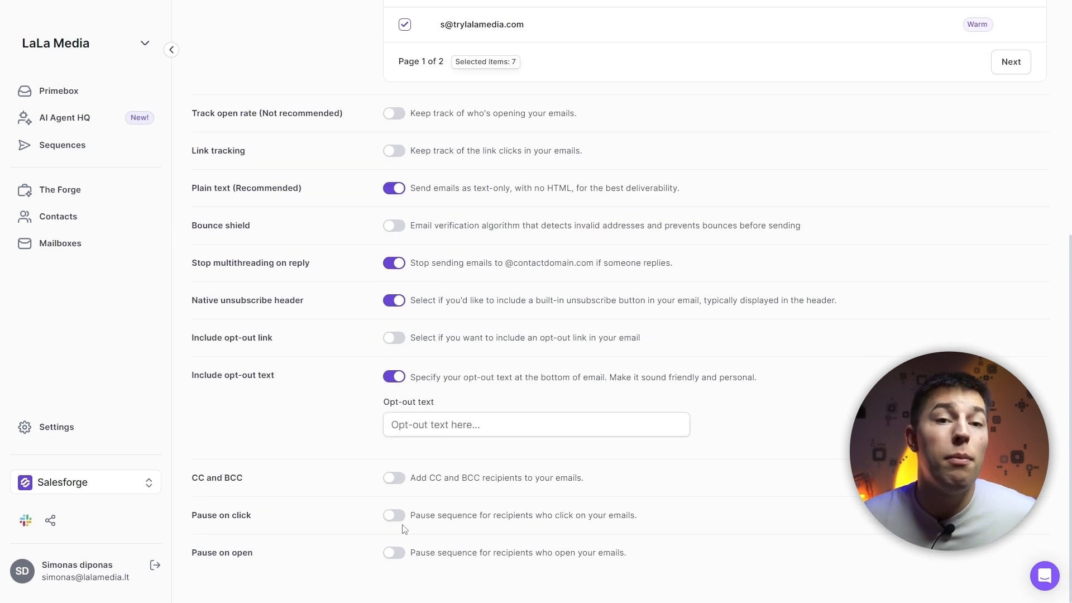
{"action": "left_click", "coordinate": [394, 516]}
{"action": "left_click", "coordinate": [394, 377]}
Turn off Stop multithreading on reply, Plain text, Native unsubscribe header and Pause on click, and launch the sequence
{"action": "left_click", "coordinate": [399, 334]}
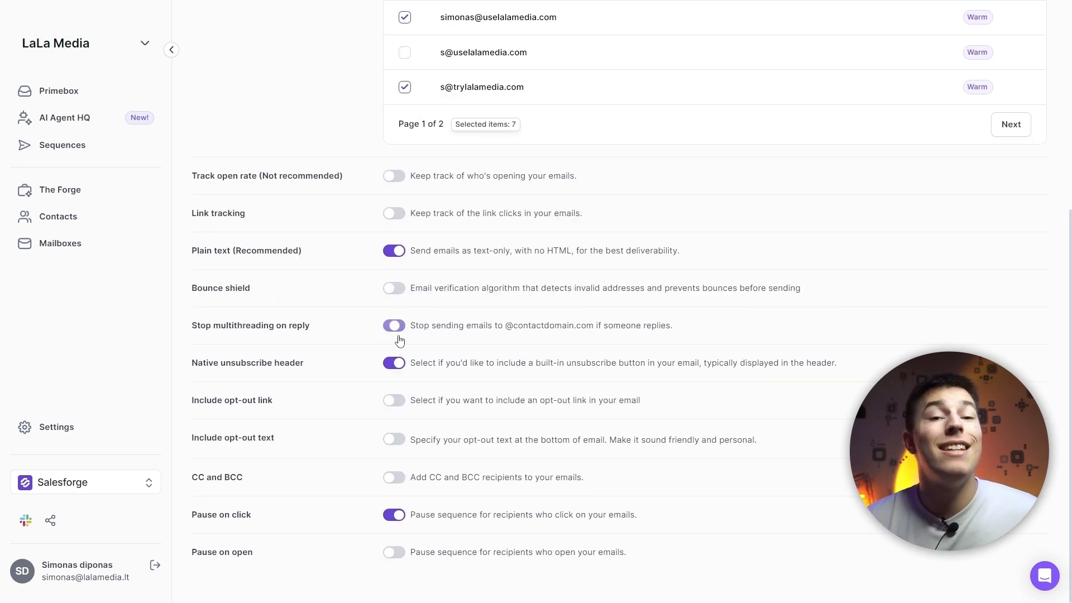
{"action": "left_click", "coordinate": [394, 251]}
{"action": "left_click", "coordinate": [397, 364]}
{"action": "left_click", "coordinate": [396, 515]}
{"action": "scroll", "coordinate": [779, 472], "scroll_direction": "up", "scroll_amount": 5}
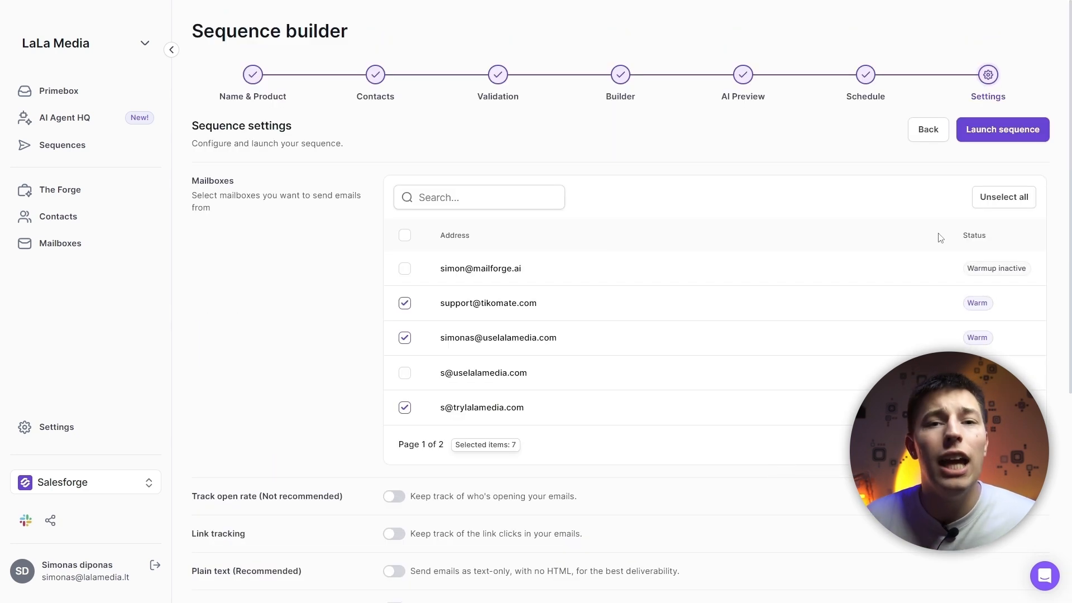
{"action": "left_click", "coordinate": [1004, 134]}
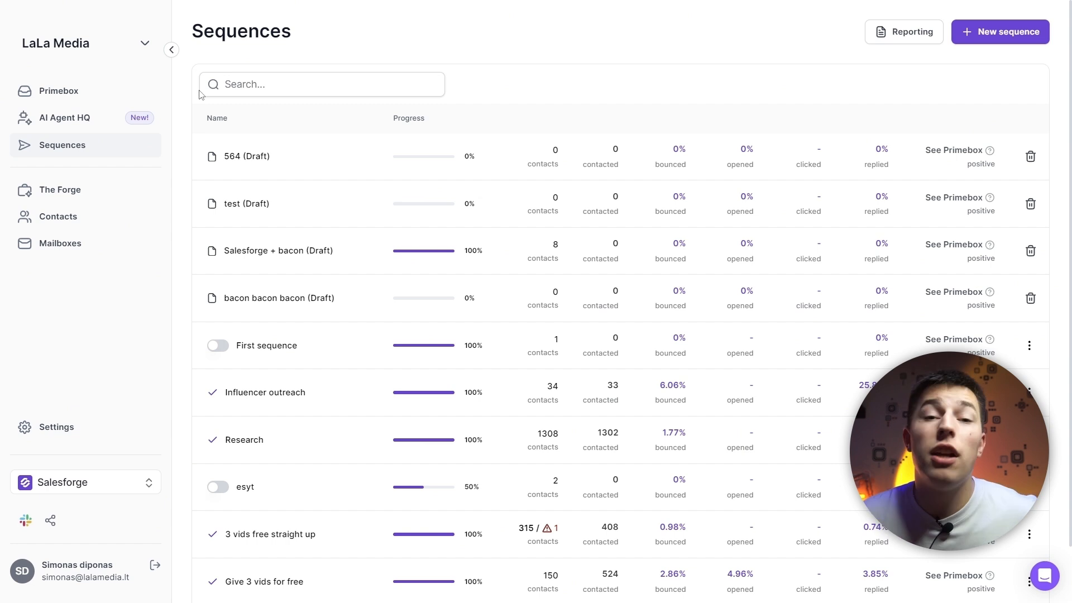
Examine two received emails in Primebox and open a reply to the "Re: Market research" message to inspect the AI draft option
{"action": "left_click", "coordinate": [106, 92]}
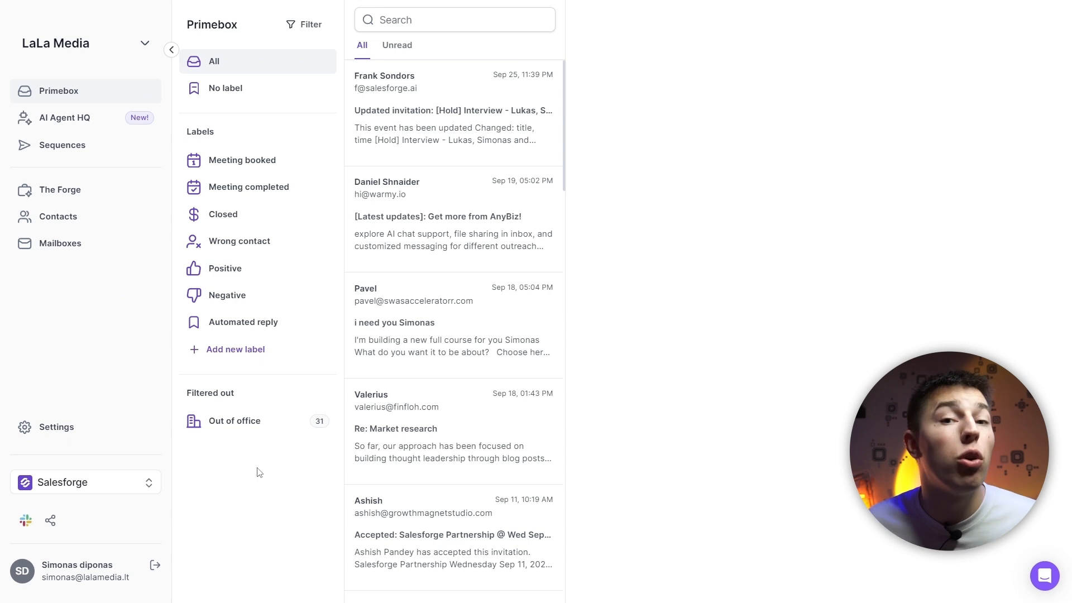
{"action": "left_click", "coordinate": [493, 311]}
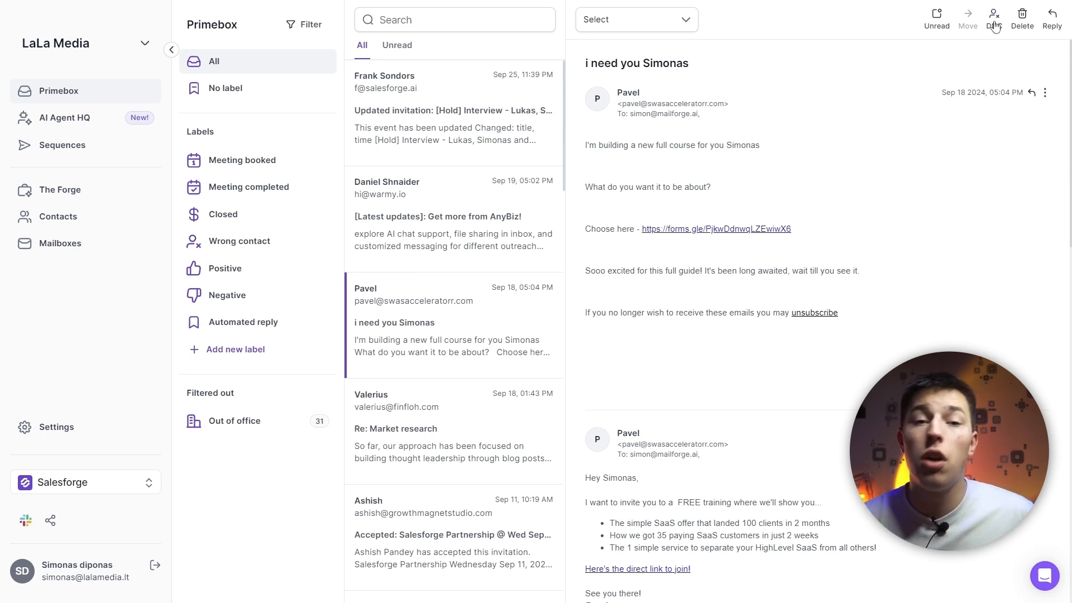
{"action": "left_click", "coordinate": [431, 403]}
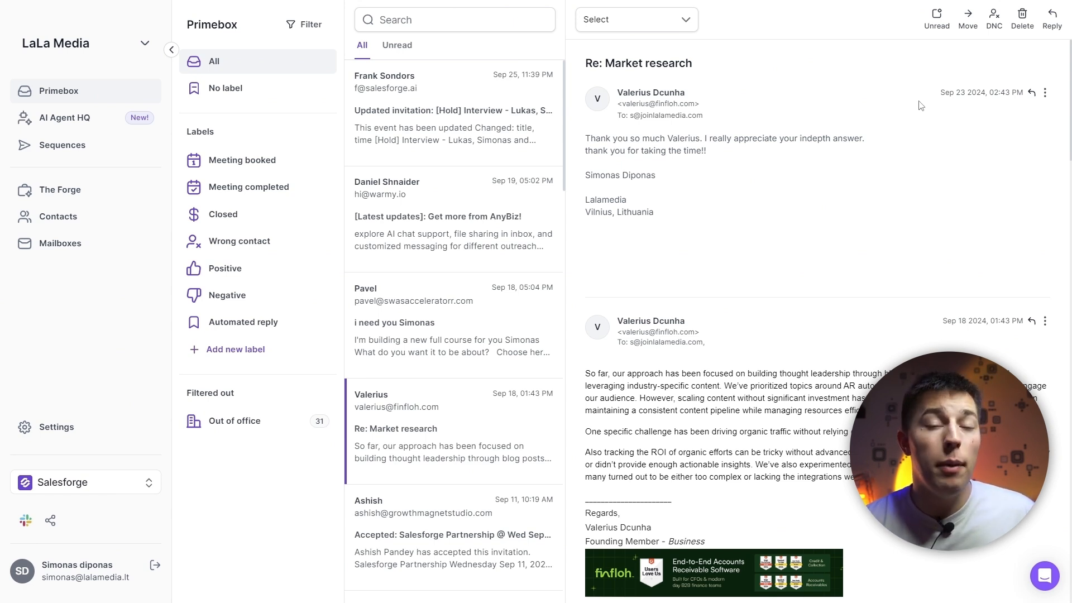
{"action": "left_click", "coordinate": [1032, 321]}
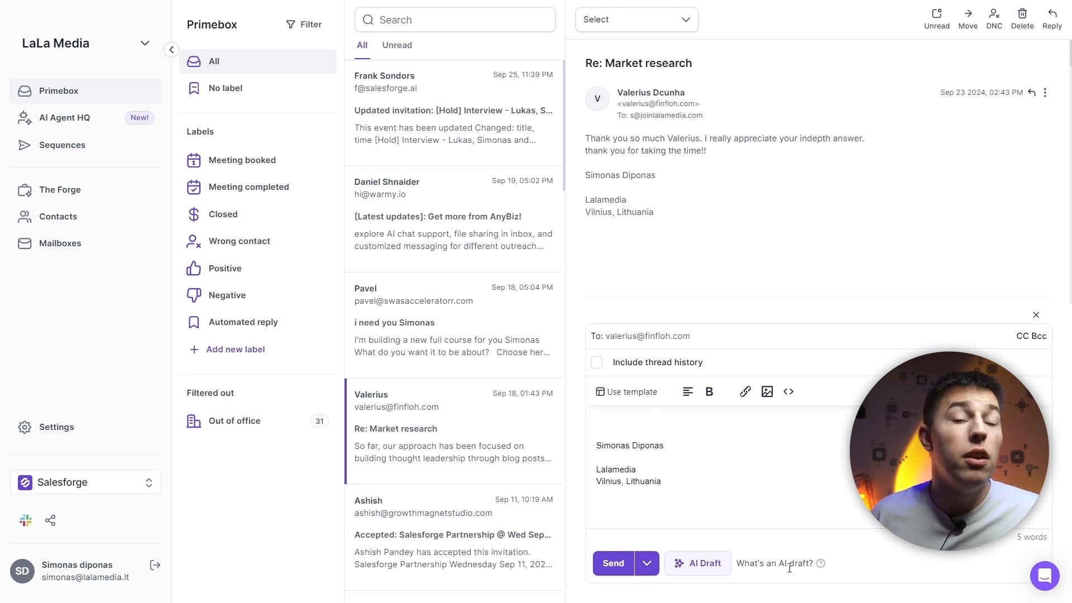
{"action": "mouse_move", "coordinate": [820, 564]}
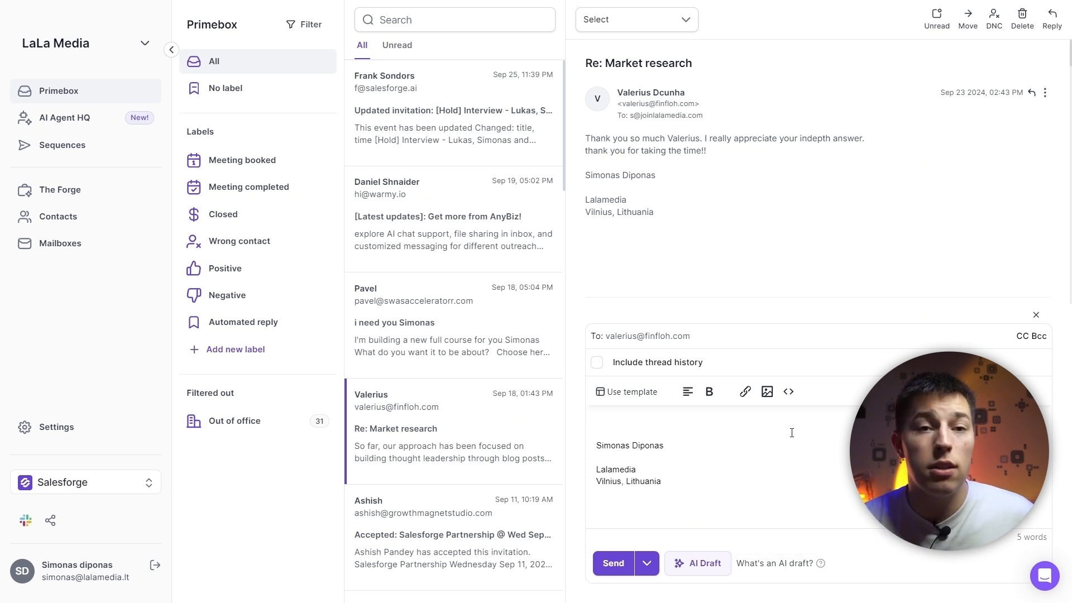
Review the workspace settings for usage, users and roles, integrations, DNC list and API, and open the AI Agent HQ page
{"action": "left_click", "coordinate": [98, 433]}
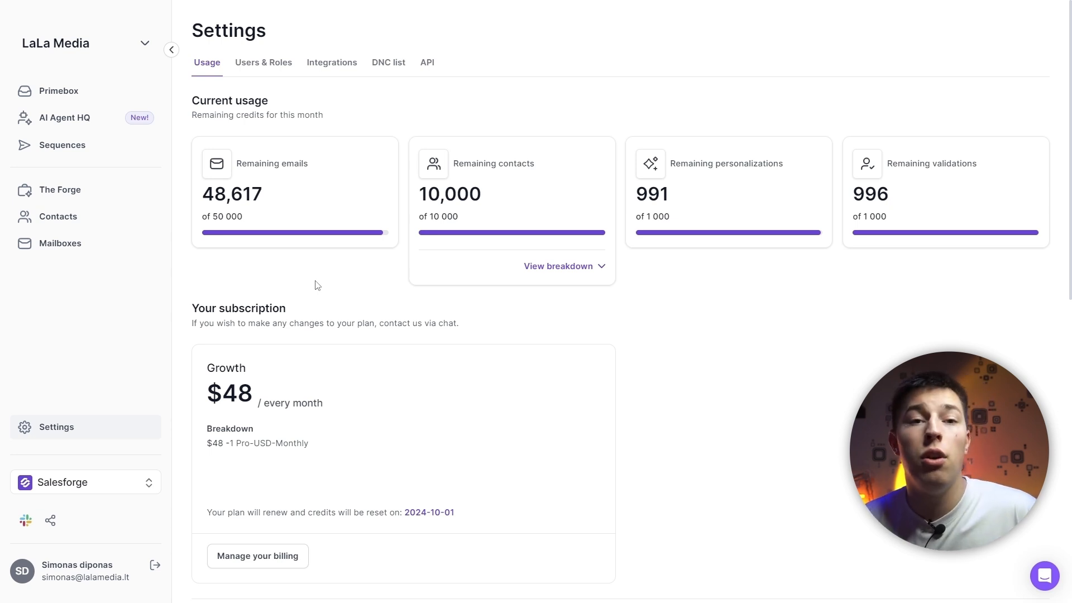
{"action": "left_click", "coordinate": [271, 69]}
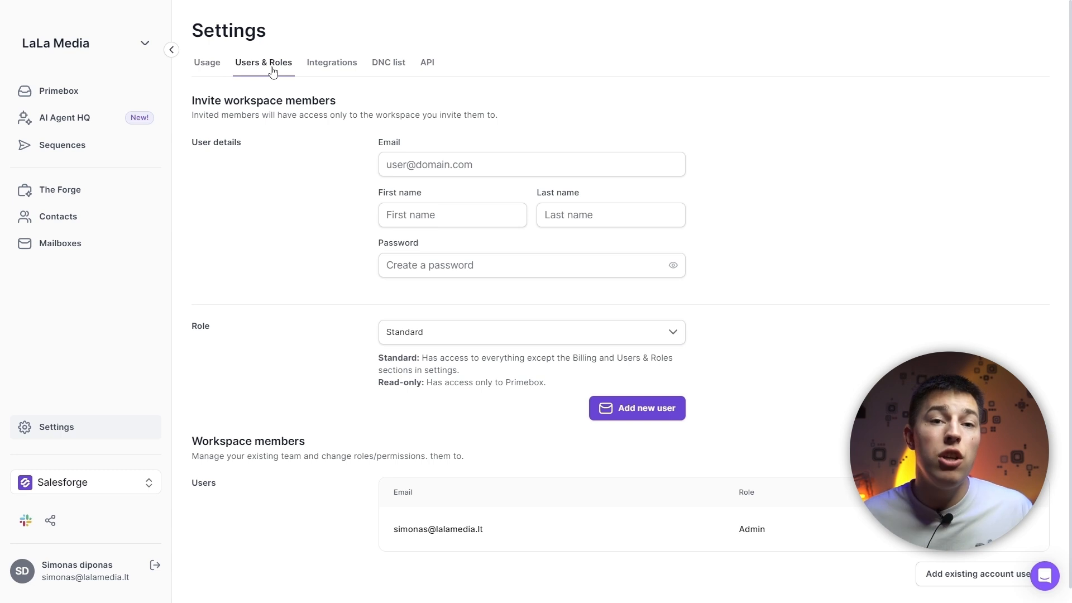
{"action": "left_click", "coordinate": [331, 63]}
{"action": "left_click", "coordinate": [389, 62]}
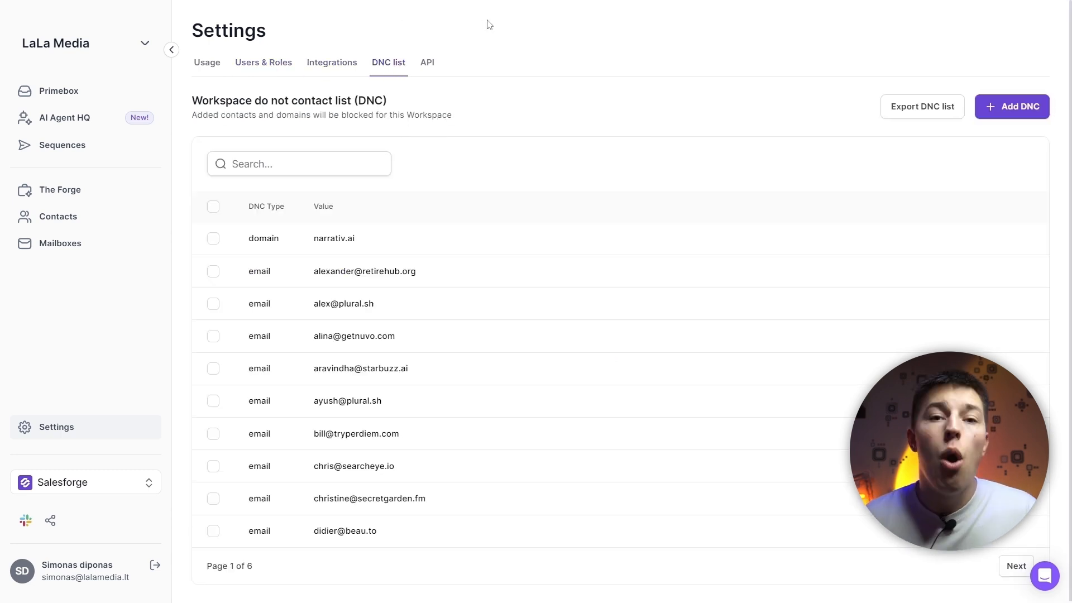
{"action": "left_click", "coordinate": [427, 62]}
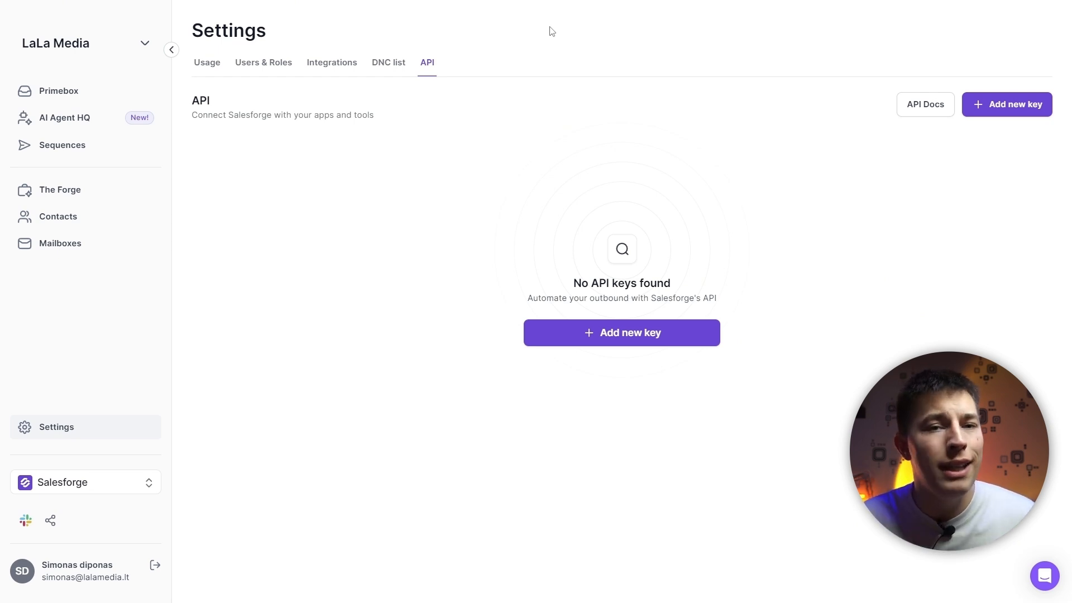
{"action": "left_click", "coordinate": [95, 122]}
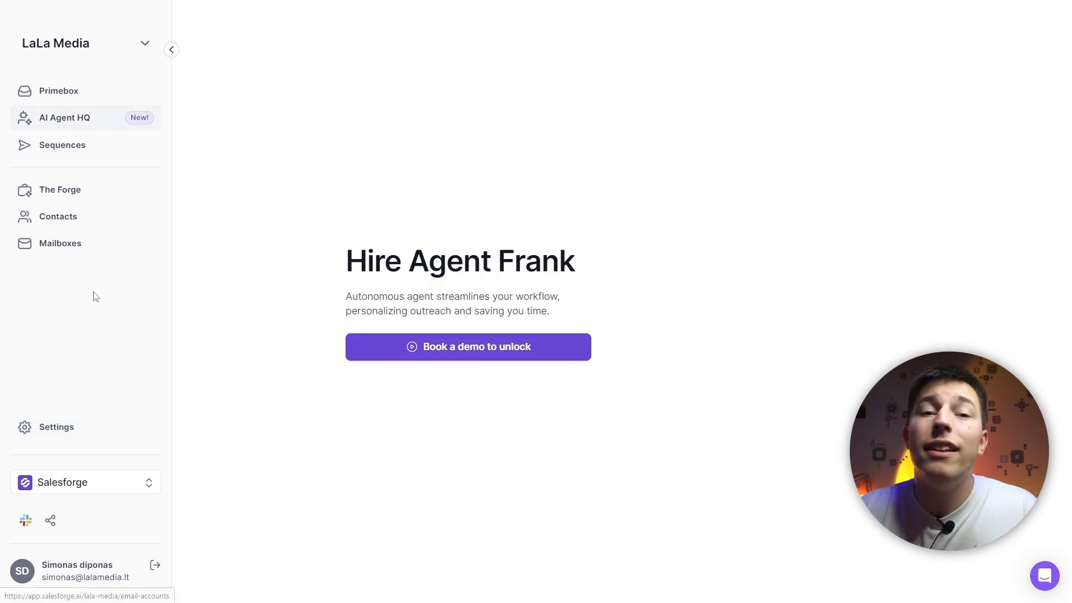